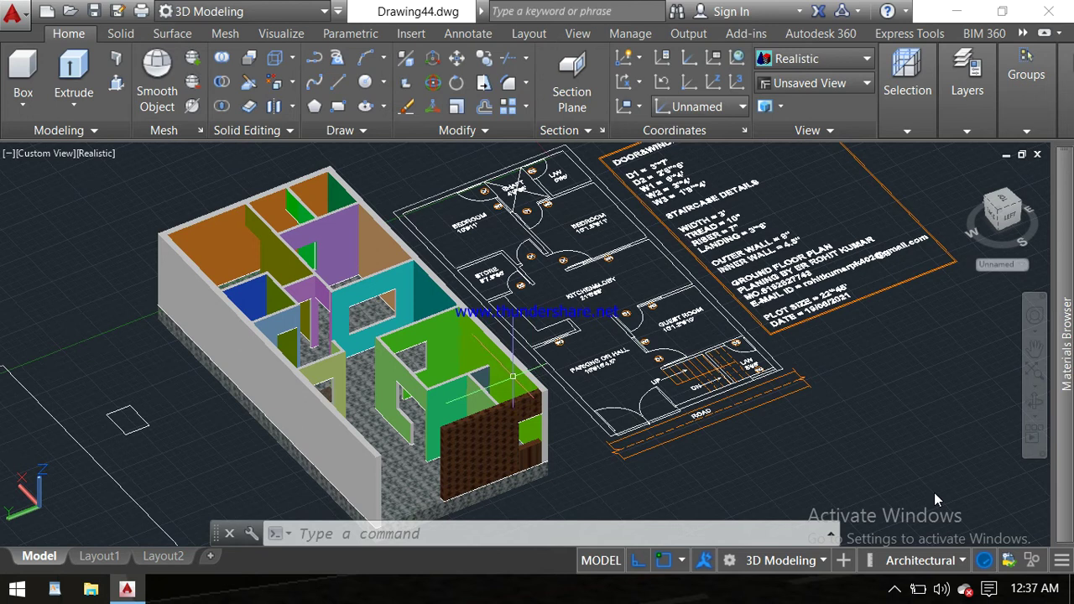
Step: Orbit the house model and zoom toward the front brick wall, viewing it from above
scroll(511, 376, up, 3)
scroll(514, 328, down, 3)
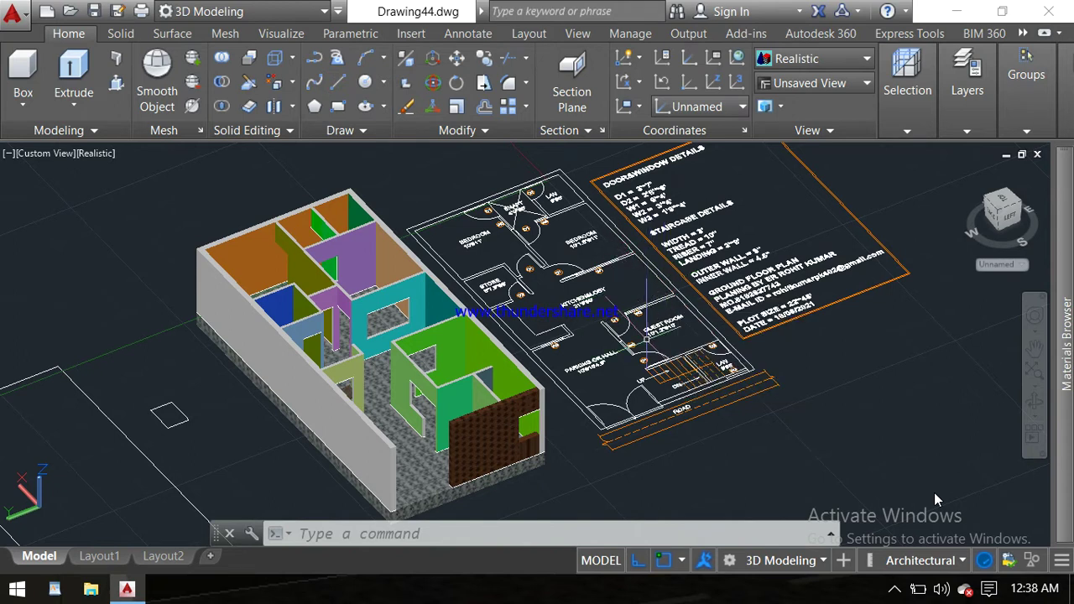
mouse_move(587, 424)
shift+middle_down()
mouse_move(587, 442)
mouse_move(608, 427)
mouse_move(611, 436)
shift+middle_up()
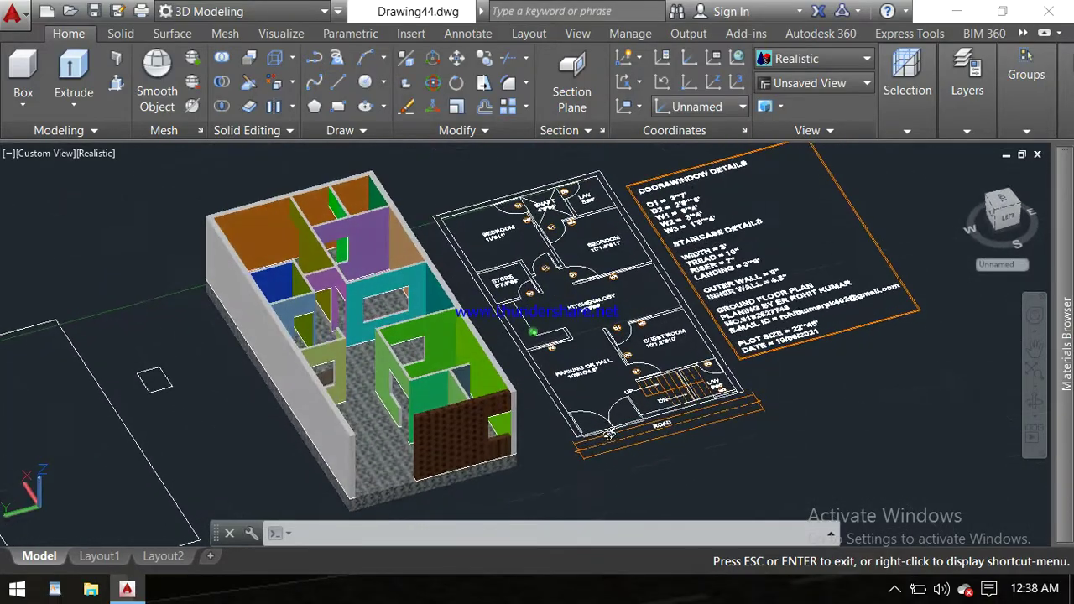
scroll(453, 453, up, 2)
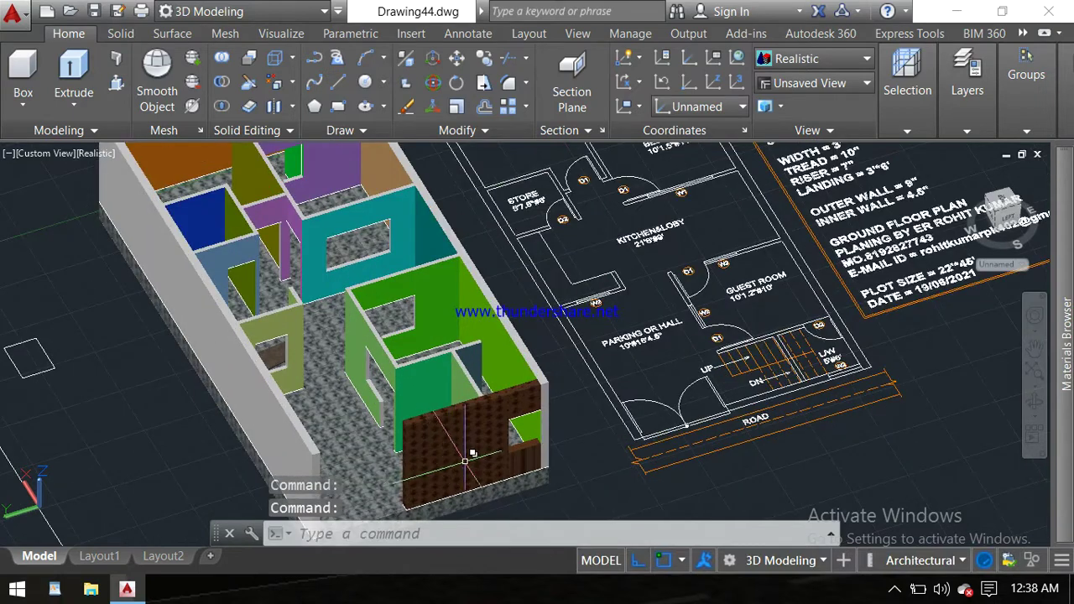
mouse_move(473, 446)
middle_down()
mouse_move(578, 366)
mouse_move(558, 408)
middle_up()
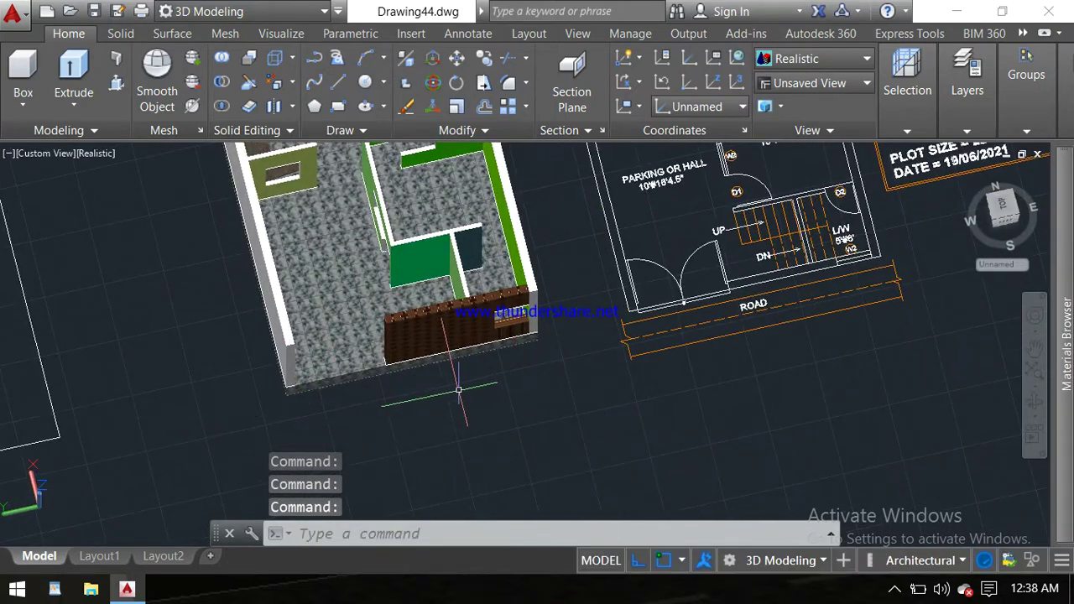
shift+middle_drag(462, 425, 453, 362)
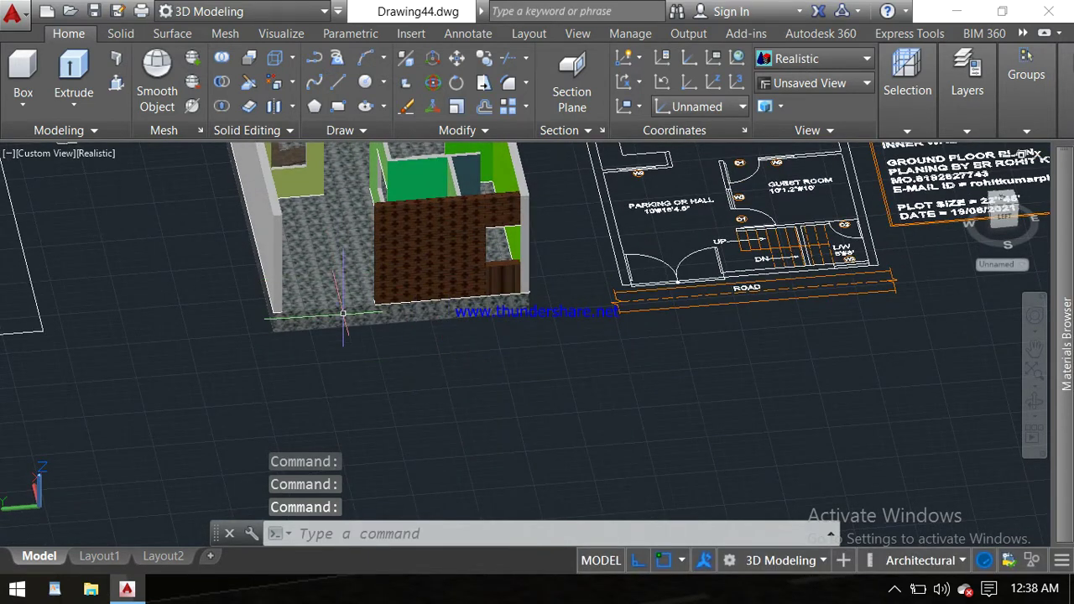
mouse_move(343, 313)
shift+middle_down()
mouse_move(386, 357)
mouse_move(377, 393)
shift+middle_up()
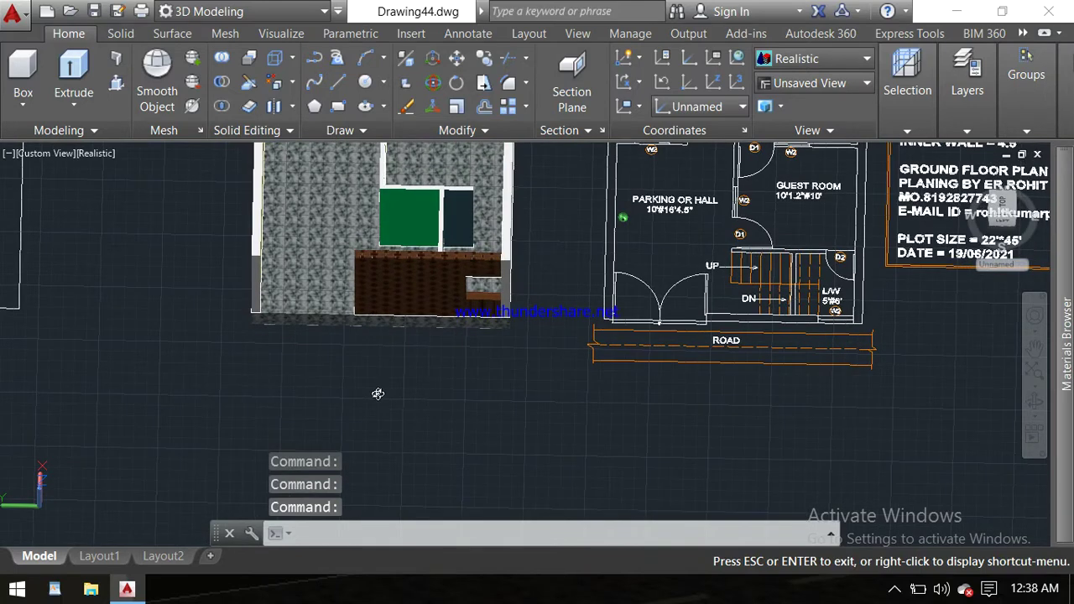
mouse_move(320, 248)
middle_down()
mouse_move(362, 358)
mouse_move(356, 343)
middle_up()
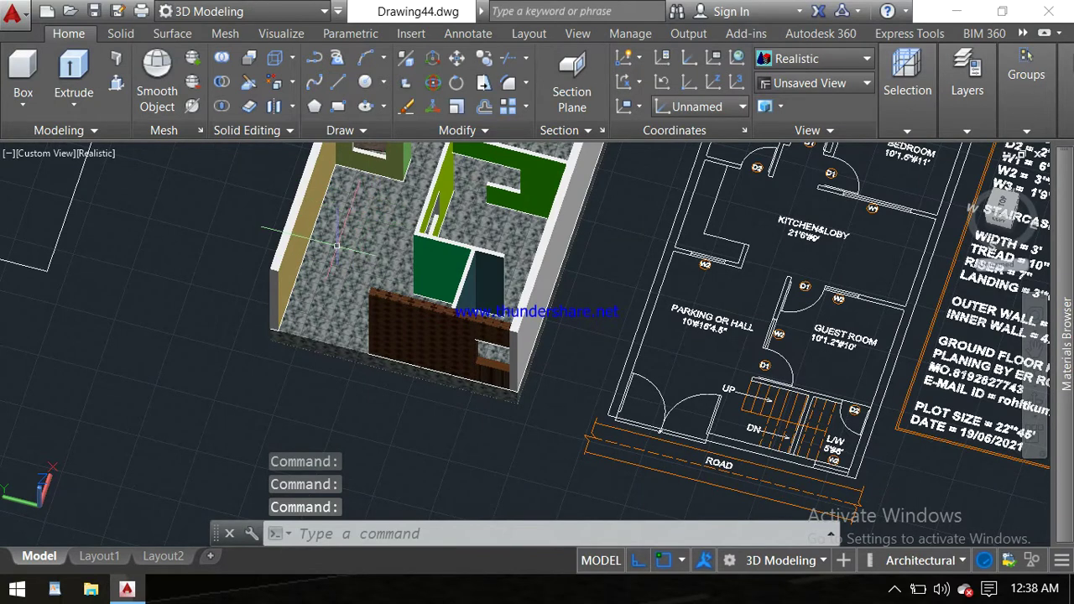
Step: Orbit to oblique and side angles, zooming in on the window opening to look into rooms
shift+middle_drag(345, 275, 103, 345)
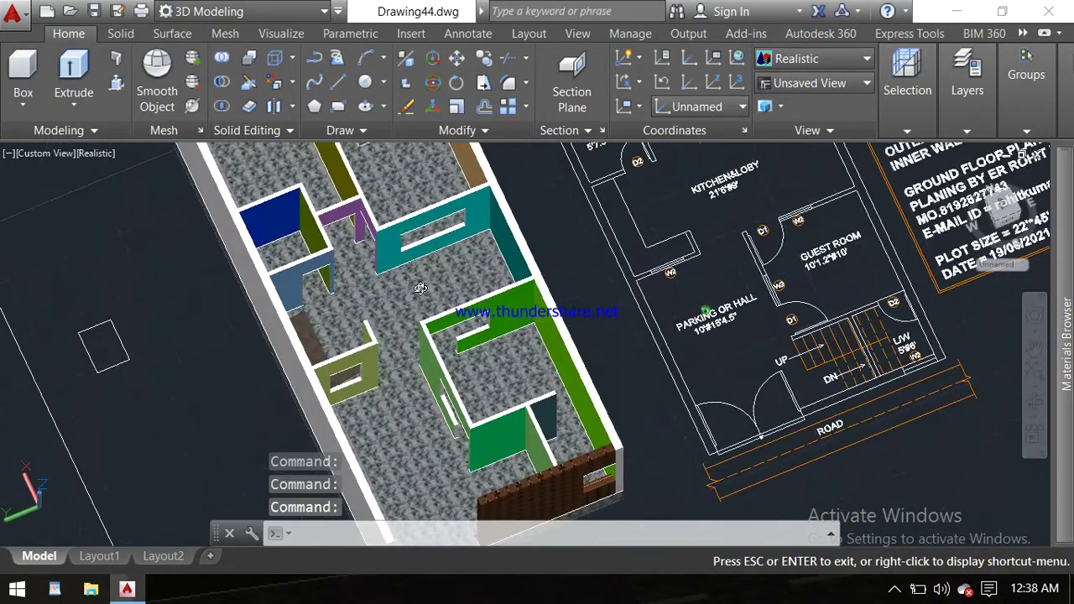
middle_drag(433, 428, 441, 285)
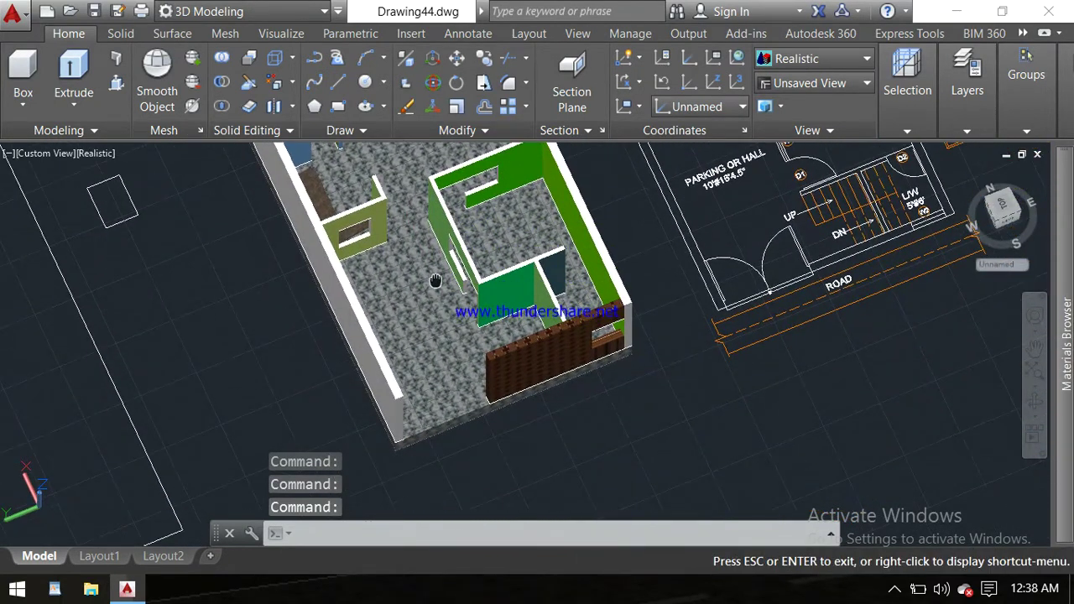
shift+middle_drag(429, 364, 517, 329)
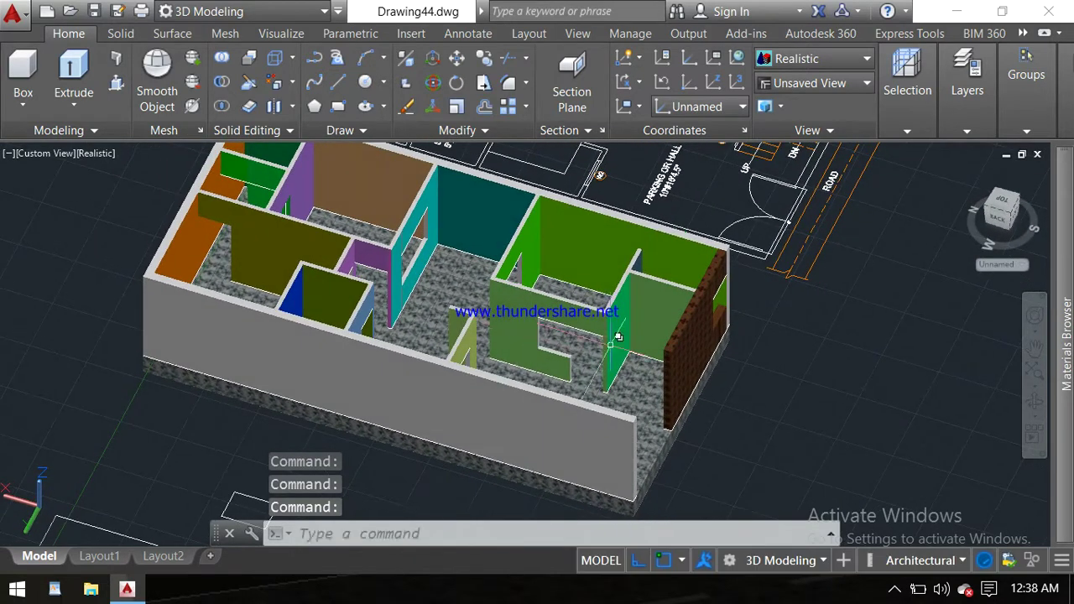
scroll(572, 346, up, 3)
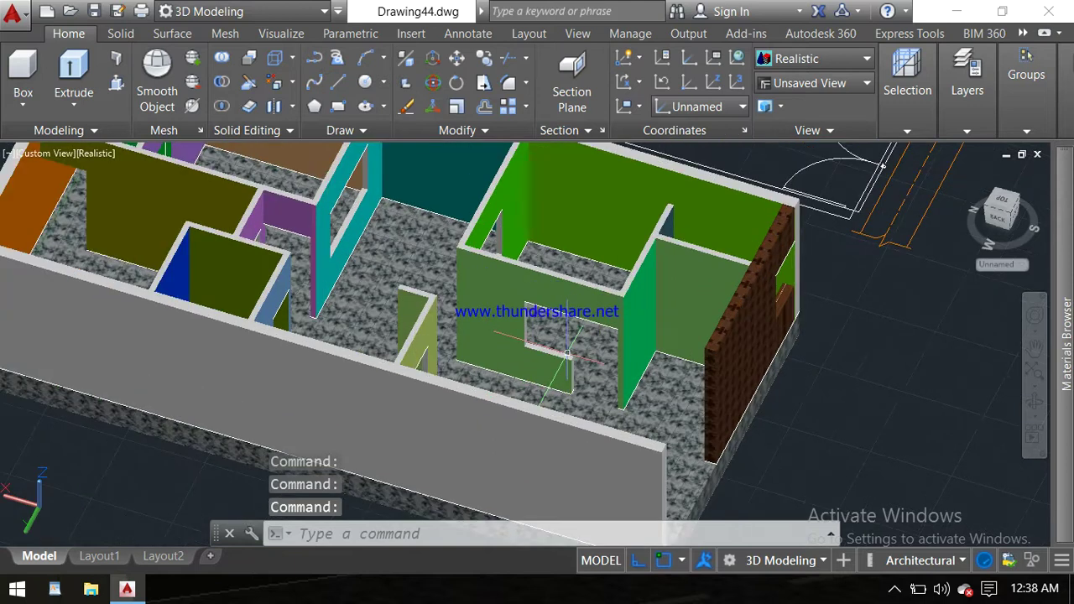
scroll(568, 353, up, 2)
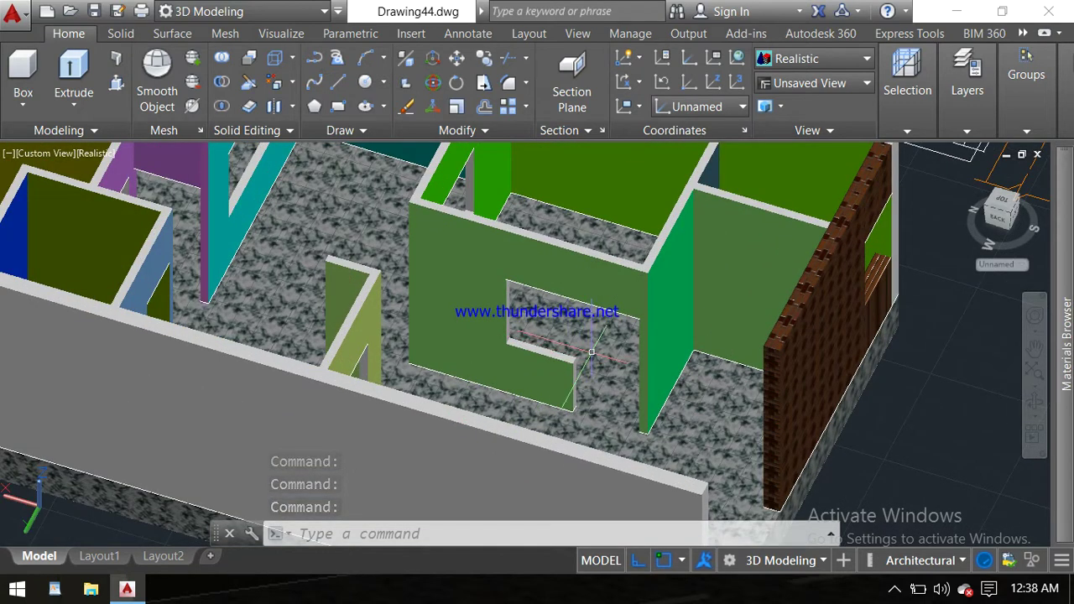
middle_drag(593, 365, 588, 299)
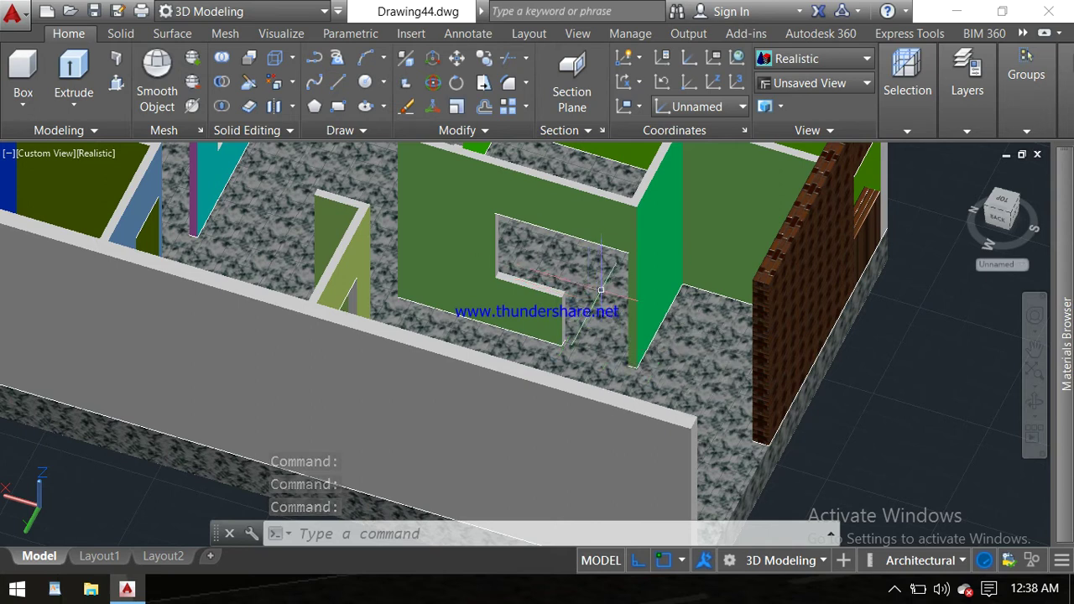
mouse_move(600, 289)
shift+middle_down()
mouse_move(612, 299)
mouse_move(561, 315)
shift+middle_up()
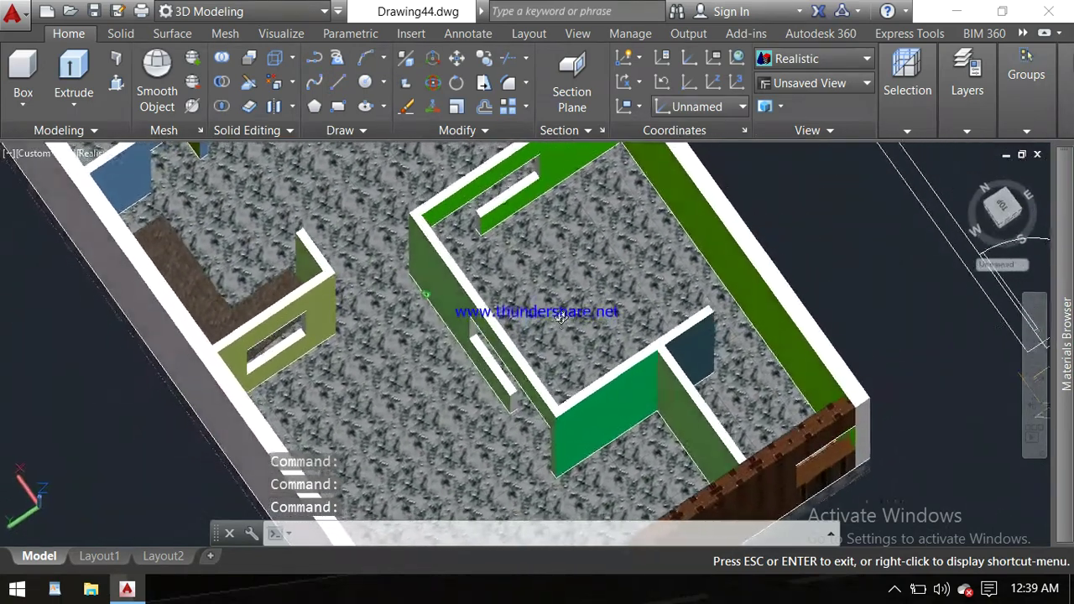
shift+middle_drag(560, 316, 641, 279)
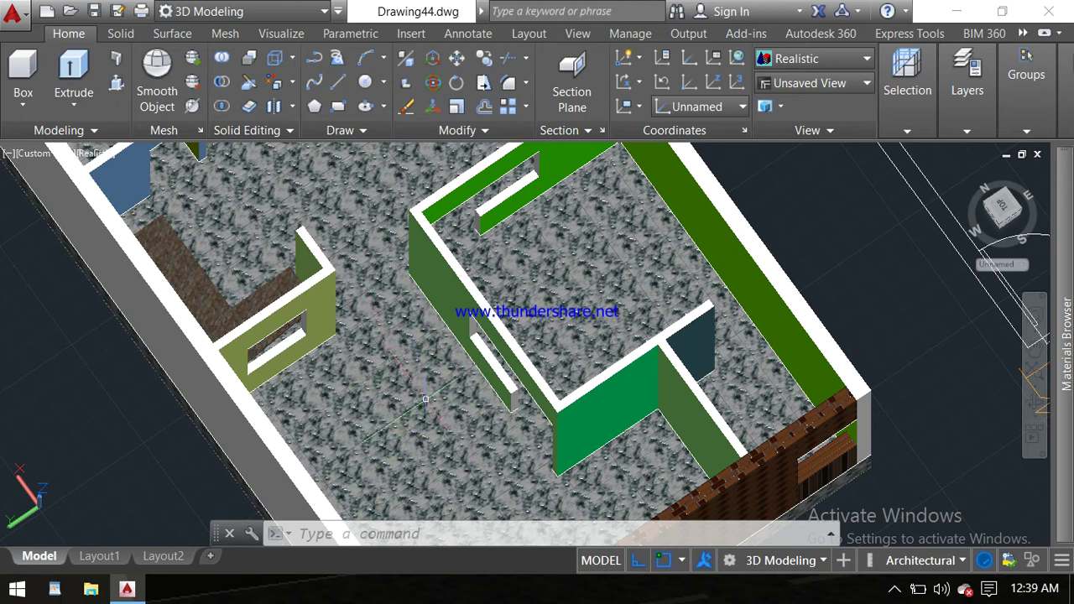
Step: Orbit across the front and middle rooms to a steeper, closer view from the opposite side
mouse_move(401, 325)
shift+middle_down()
mouse_move(376, 324)
mouse_move(372, 364)
mouse_move(498, 368)
mouse_move(478, 347)
shift+middle_up()
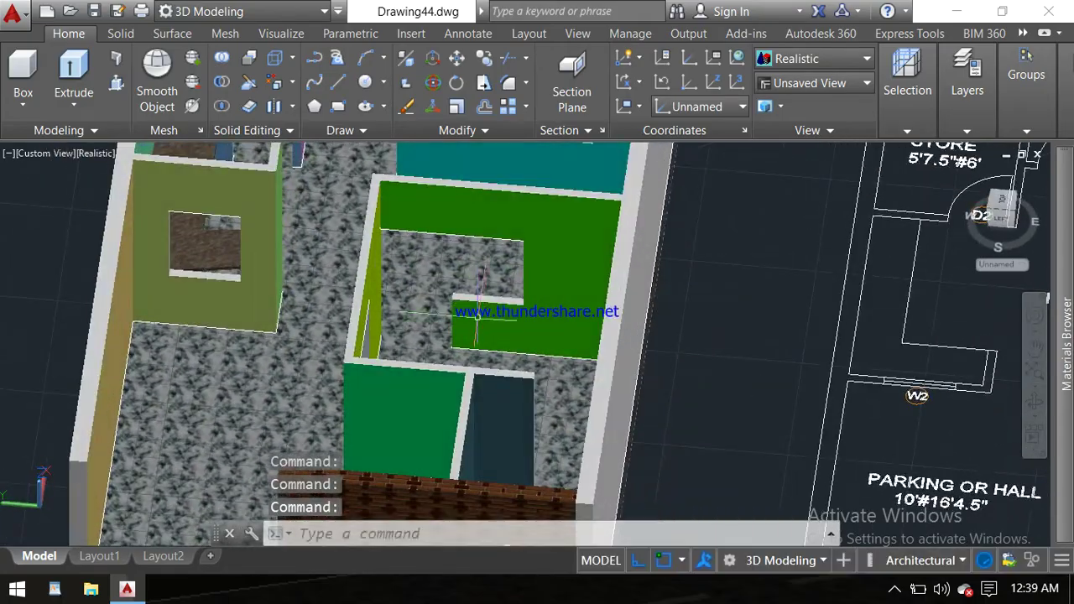
mouse_move(475, 262)
shift+middle_down()
mouse_move(555, 332)
mouse_move(556, 307)
shift+middle_up()
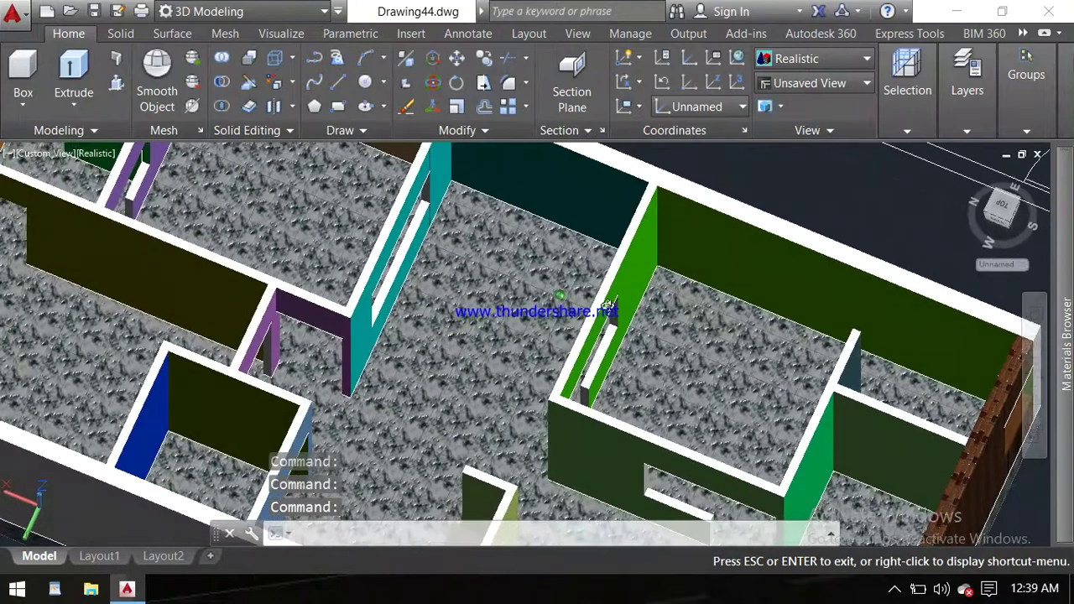
scroll(489, 307, up, 4)
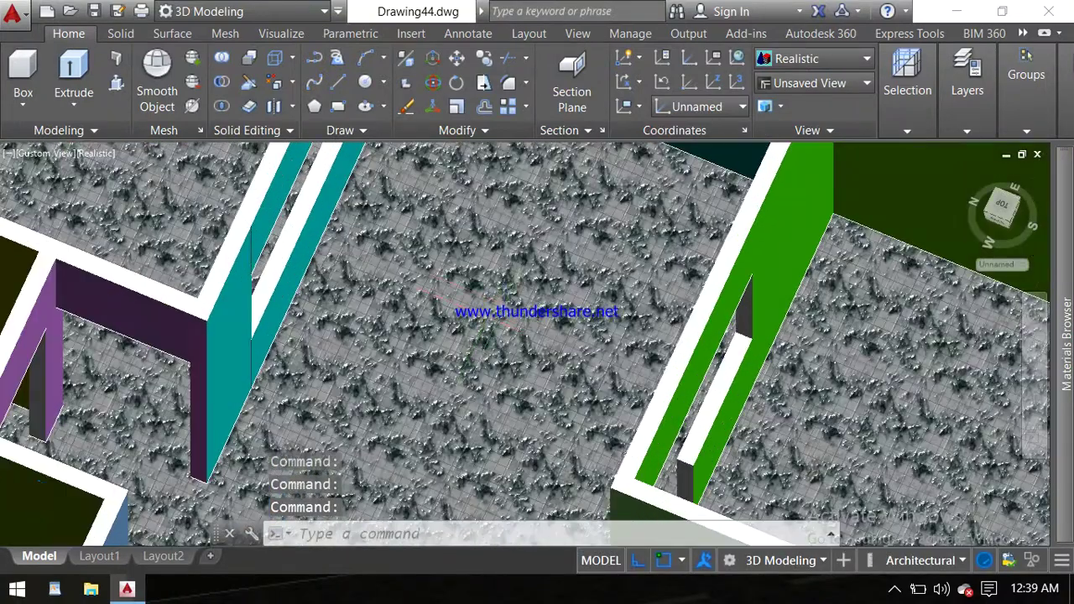
scroll(495, 302, down, 5)
mouse_move(527, 367)
shift+middle_down()
mouse_move(423, 325)
mouse_move(290, 348)
mouse_move(240, 336)
shift+middle_up()
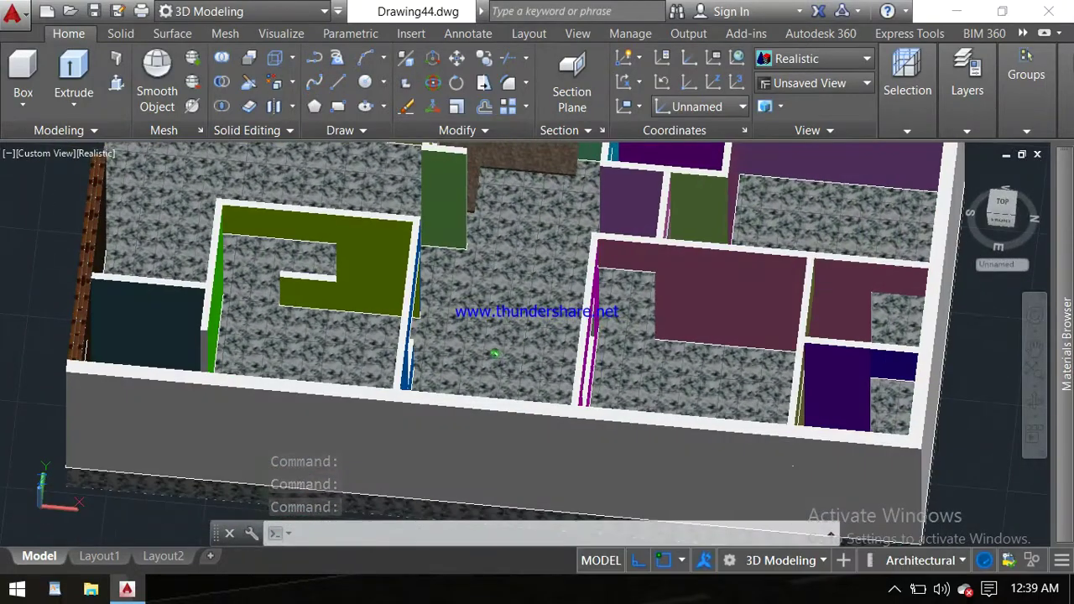
mouse_move(535, 239)
shift+middle_down()
mouse_move(495, 288)
mouse_move(422, 261)
shift+middle_up()
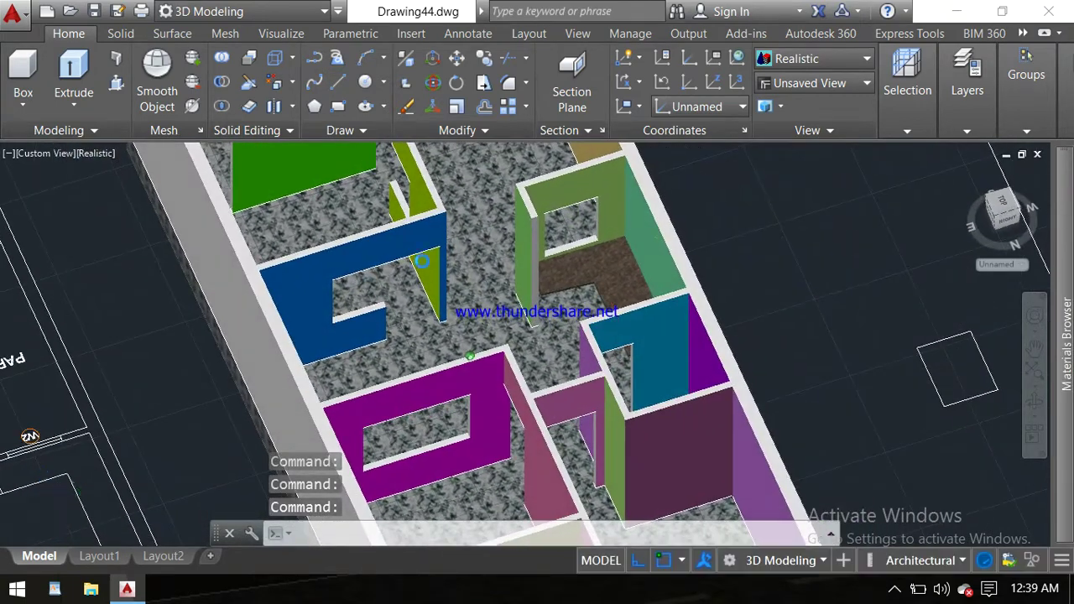
scroll(602, 250, up, 3)
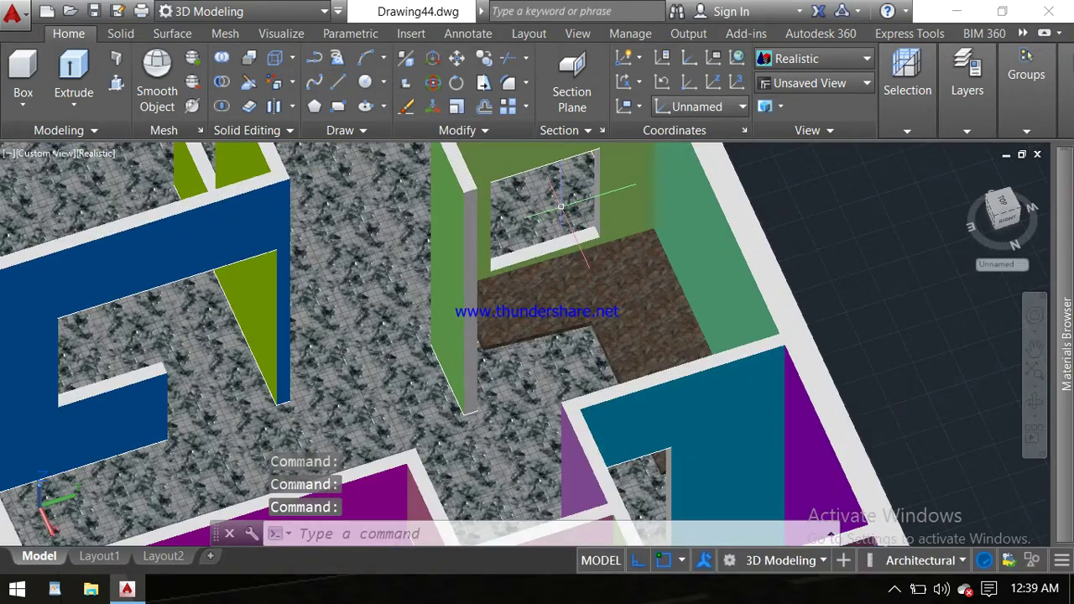
mouse_move(534, 320)
shift+middle_down()
mouse_move(540, 229)
mouse_move(619, 386)
mouse_move(626, 238)
shift+middle_up()
Step: Orbit toward near top-down views to inspect the rear rooms and floors along the outer wall
shift+middle_drag(640, 357, 668, 373)
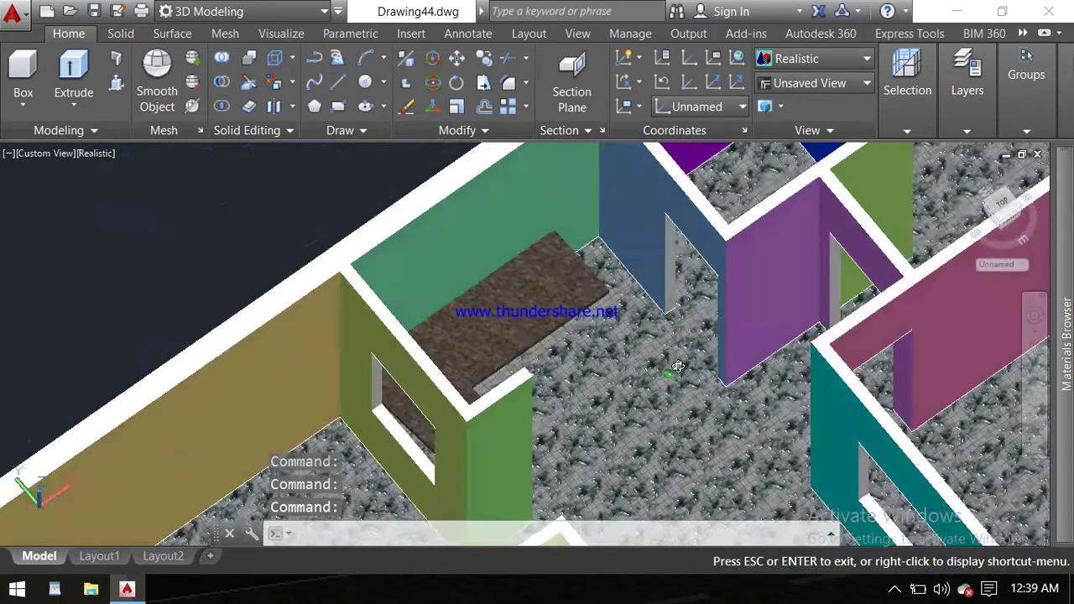
shift+middle_drag(696, 308, 661, 432)
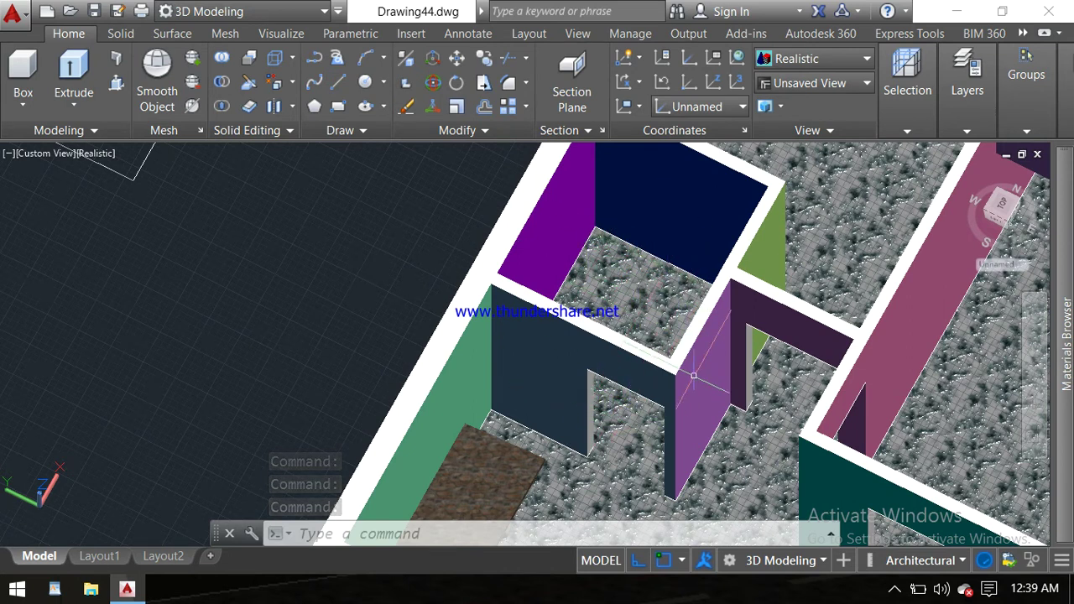
mouse_move(693, 375)
shift+middle_down()
mouse_move(731, 382)
mouse_move(785, 368)
mouse_move(893, 395)
shift+middle_up()
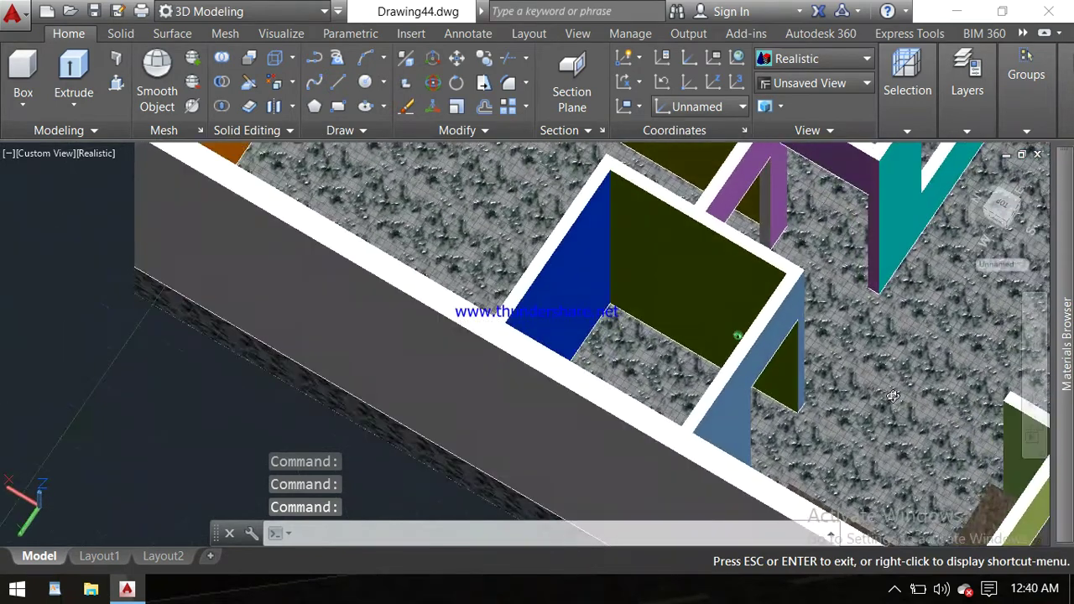
shift+middle_drag(879, 320, 831, 457)
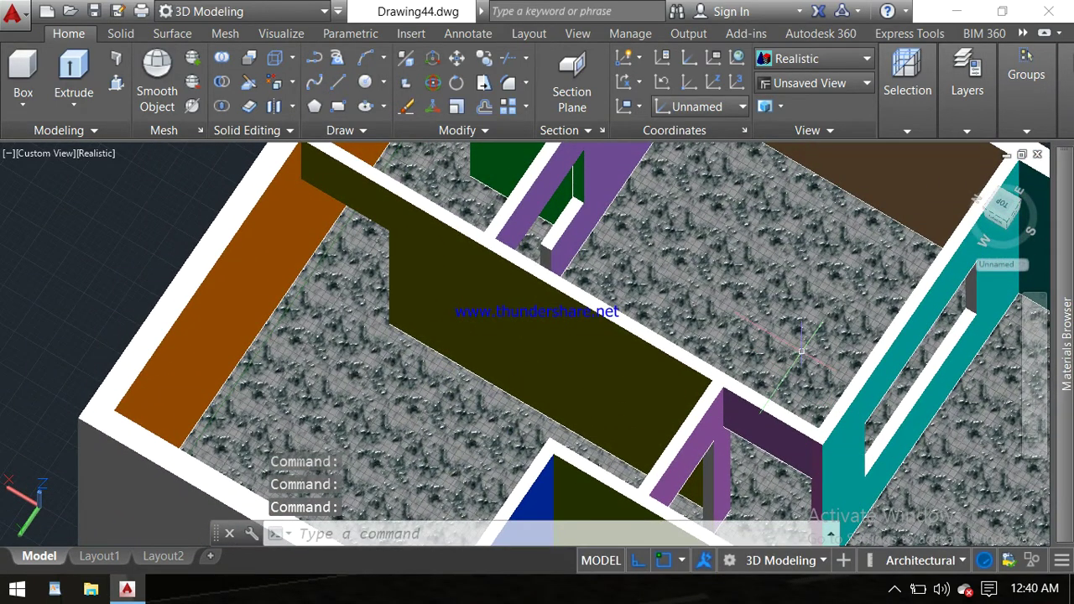
shift+middle_drag(810, 302, 787, 321)
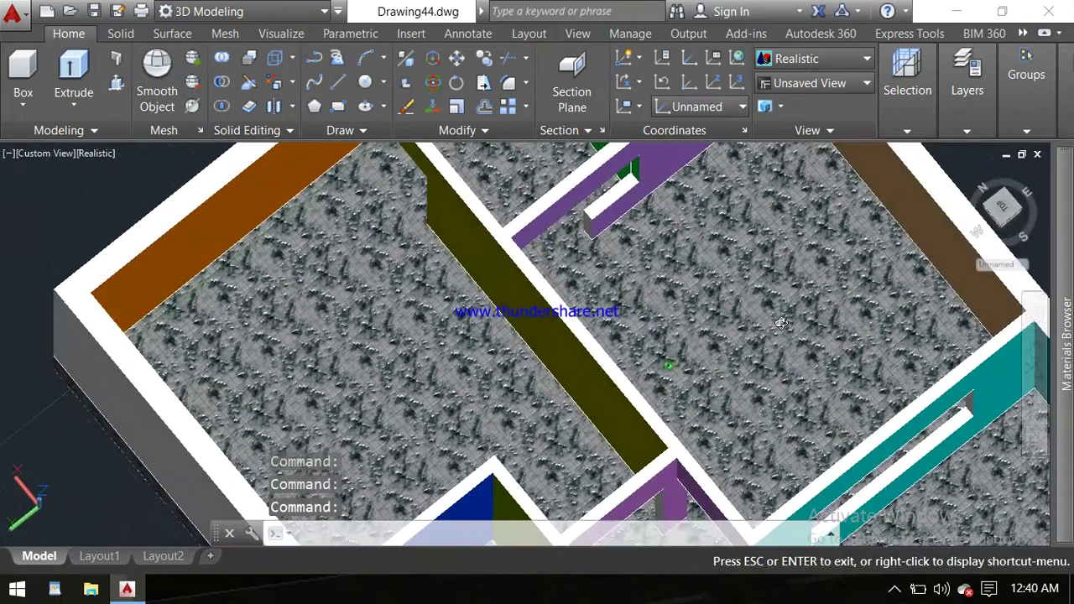
scroll(787, 320, down, 2)
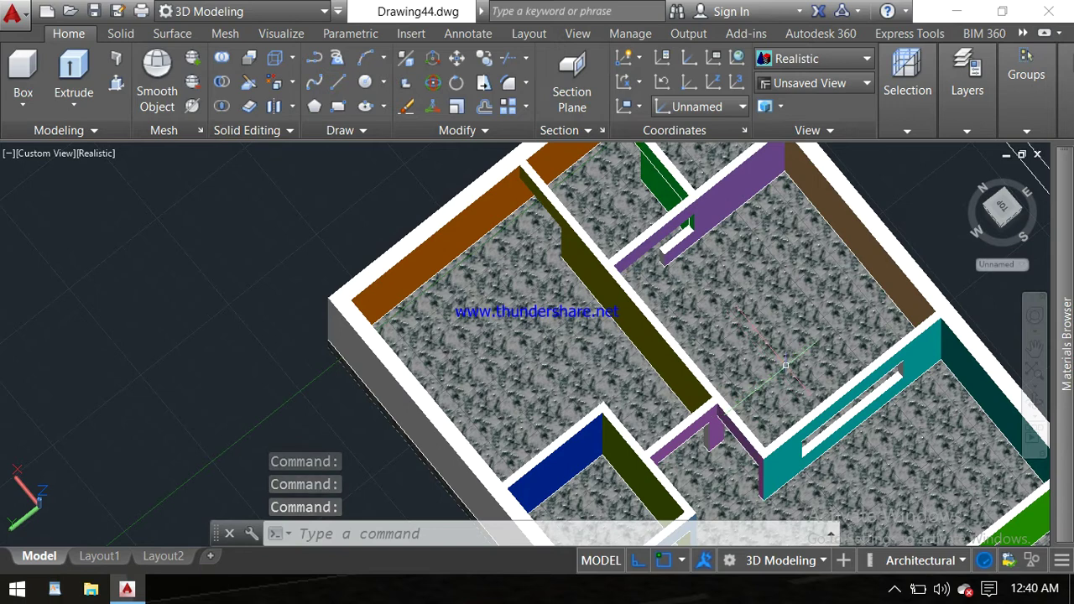
shift+middle_drag(776, 368, 720, 353)
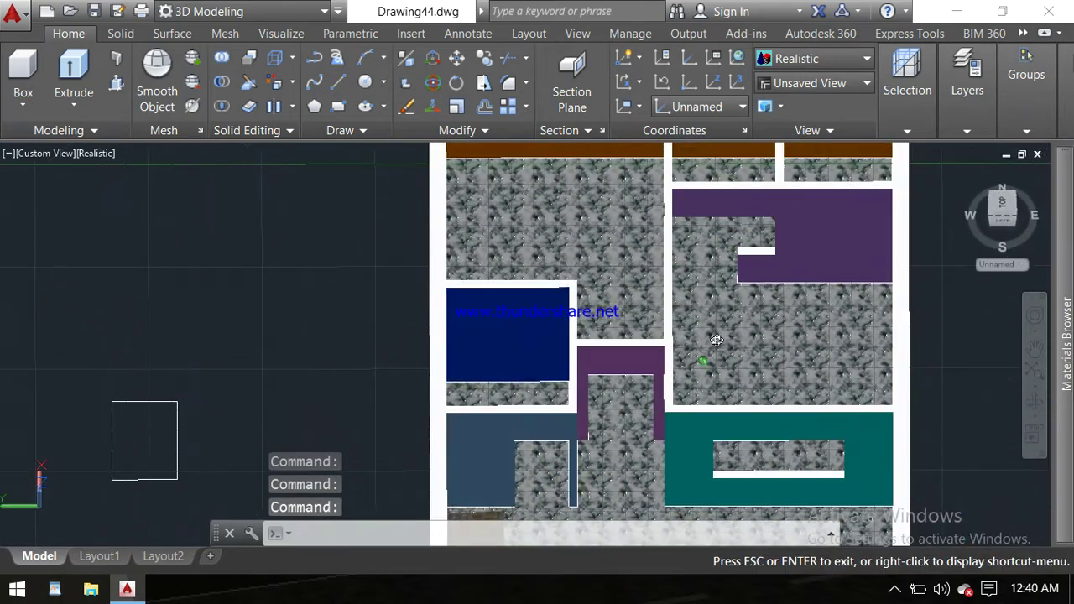
scroll(707, 275, up, 2)
Step: Tilt the model to face the brown walls, then zoom out to show the model and plan together
shift+middle_drag(707, 276, 677, 315)
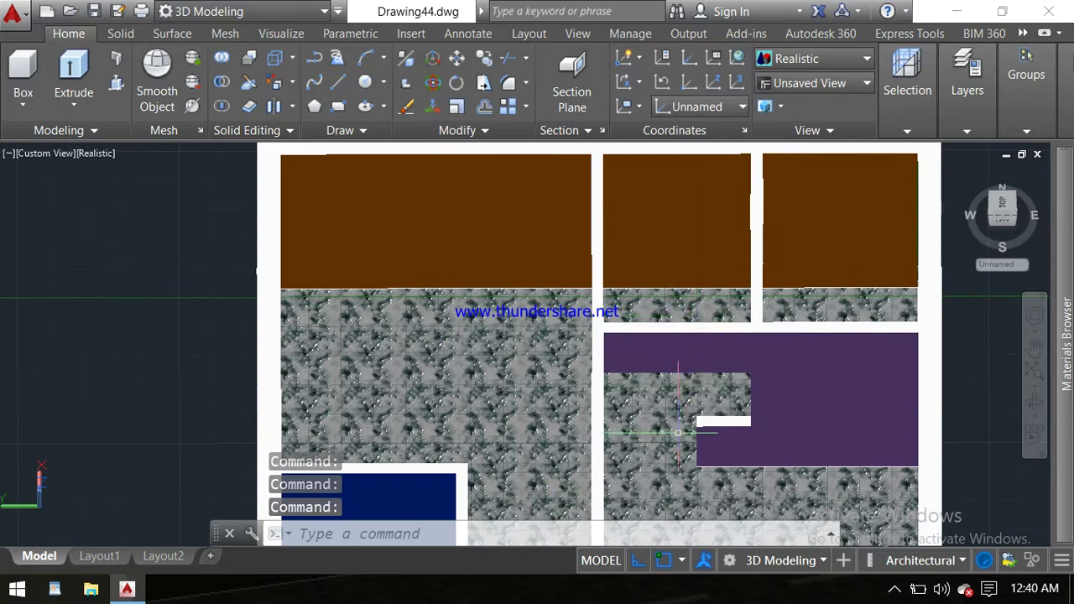
mouse_move(678, 433)
shift+middle_down()
mouse_move(695, 389)
mouse_move(733, 428)
shift+middle_up()
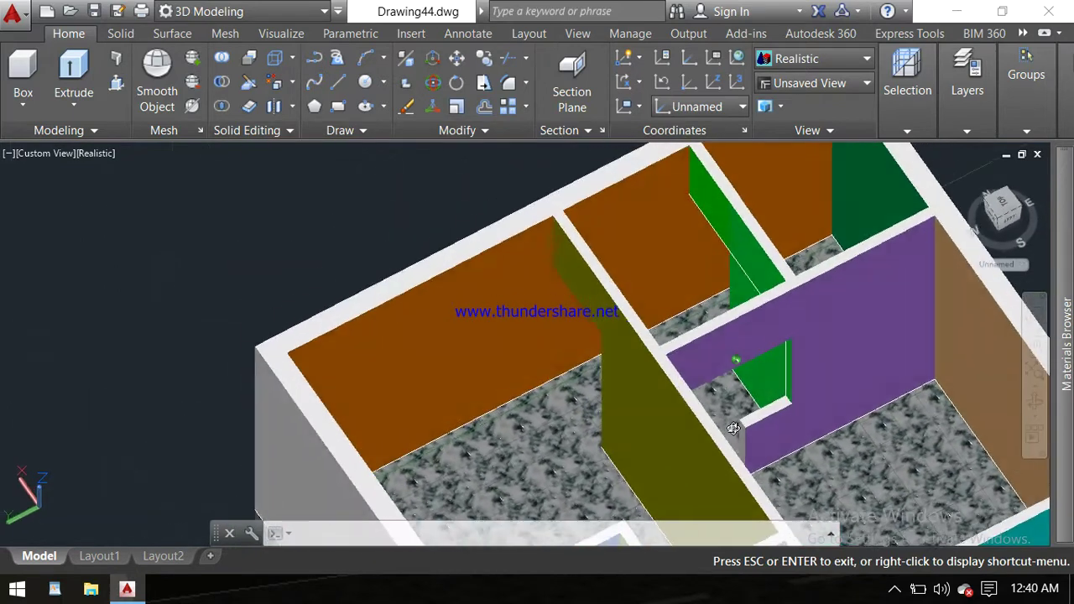
shift+middle_drag(734, 428, 713, 441)
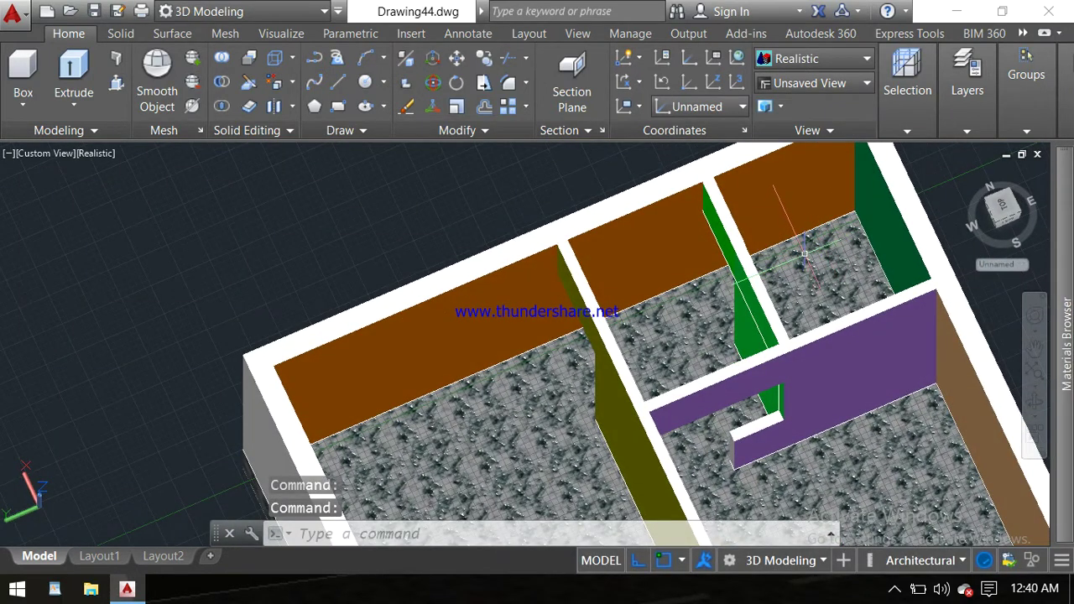
shift+middle_drag(642, 363, 655, 326)
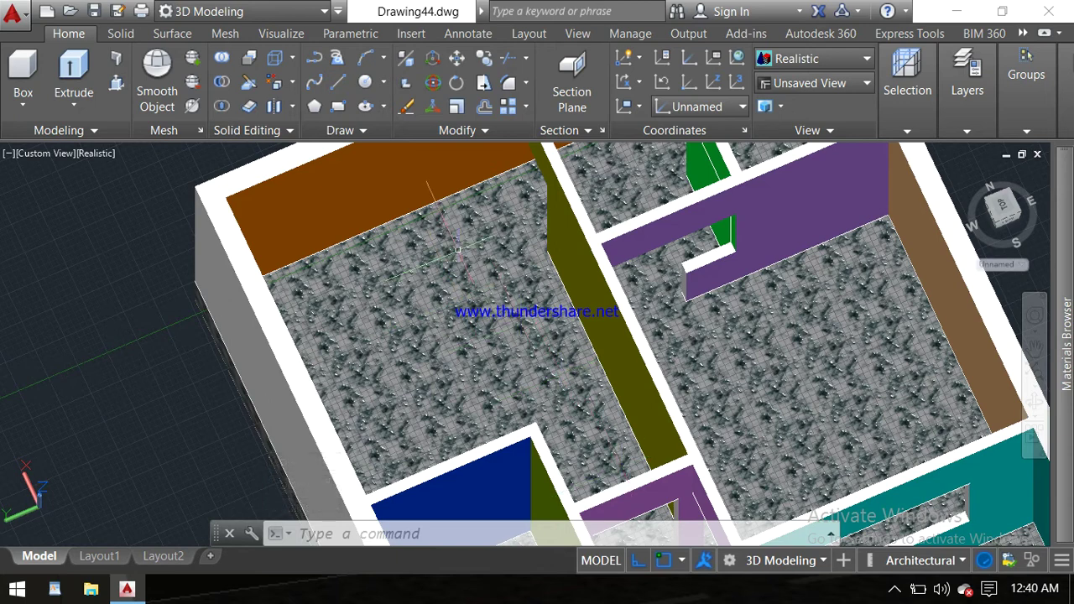
mouse_move(436, 277)
shift+middle_down()
mouse_move(556, 235)
mouse_move(649, 303)
mouse_move(571, 206)
shift+middle_up()
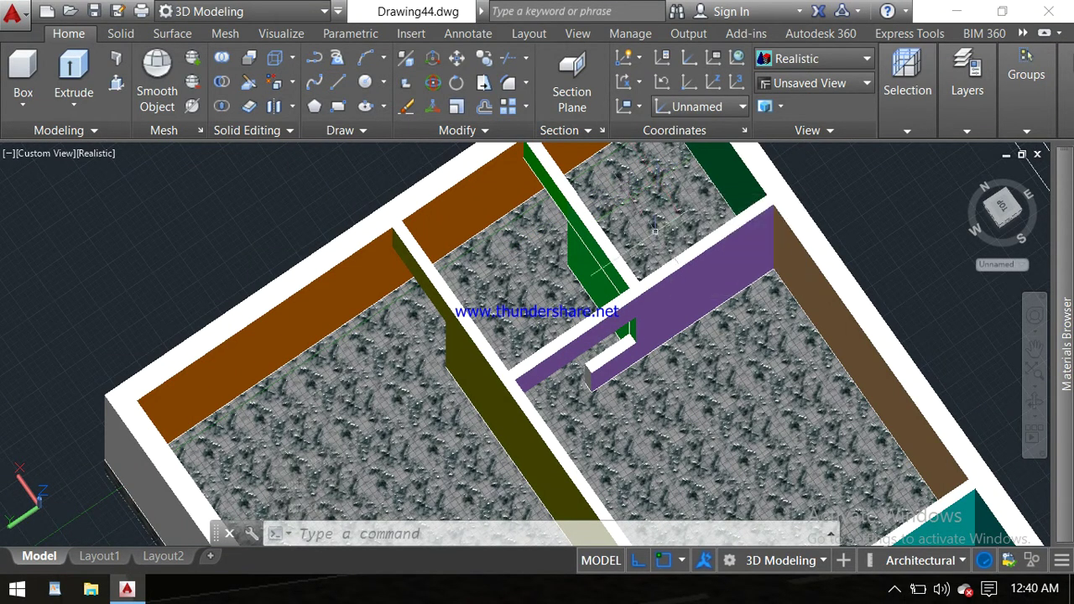
scroll(671, 361, down, 2)
middle_drag(810, 424, 566, 302)
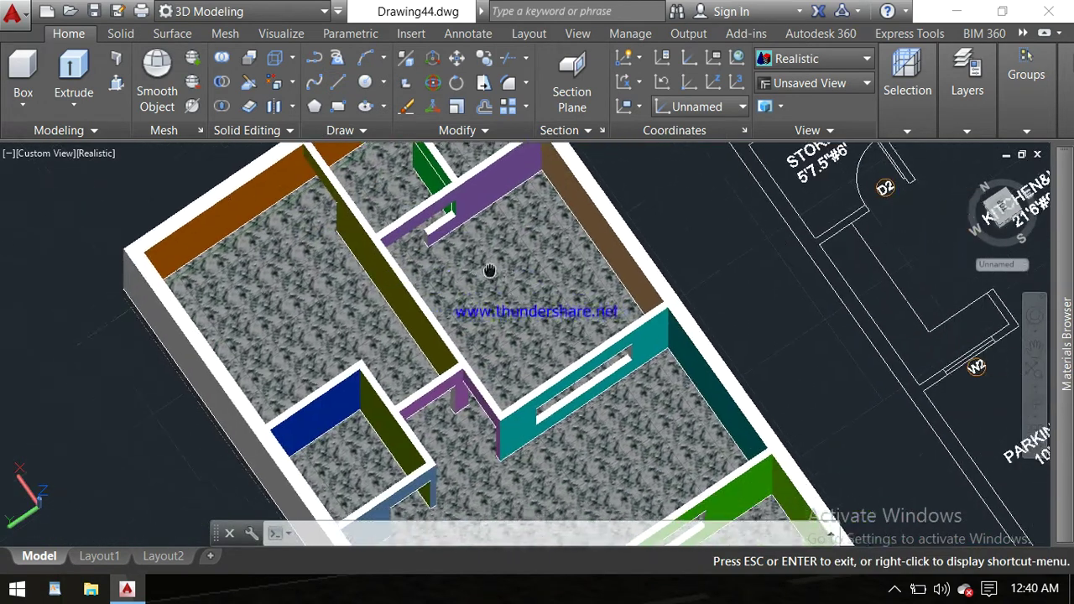
scroll(567, 302, down, 2)
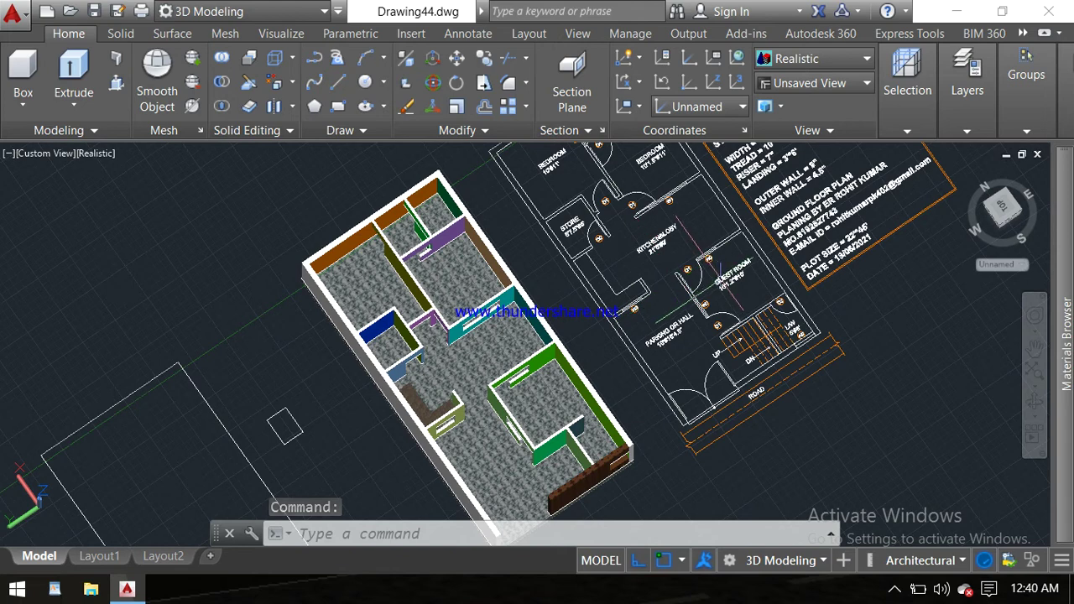
Step: Orbit the drawing to a near top-down view and zoom onto the KITCHEN&LOBY room
mouse_move(680, 277)
shift+middle_down()
mouse_move(688, 265)
mouse_move(727, 417)
shift+middle_up()
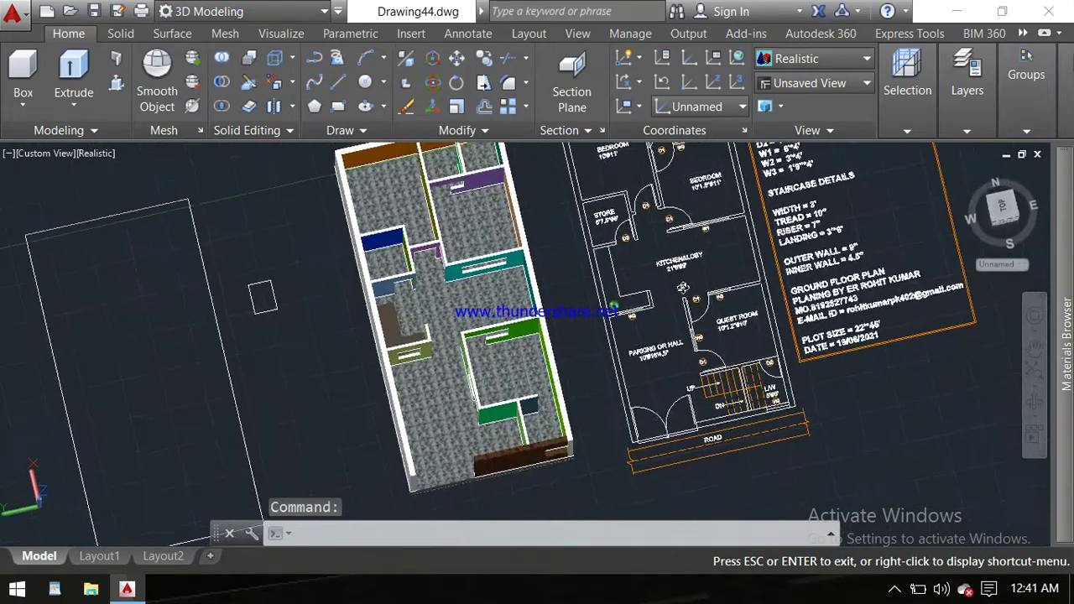
scroll(754, 441, up, 2)
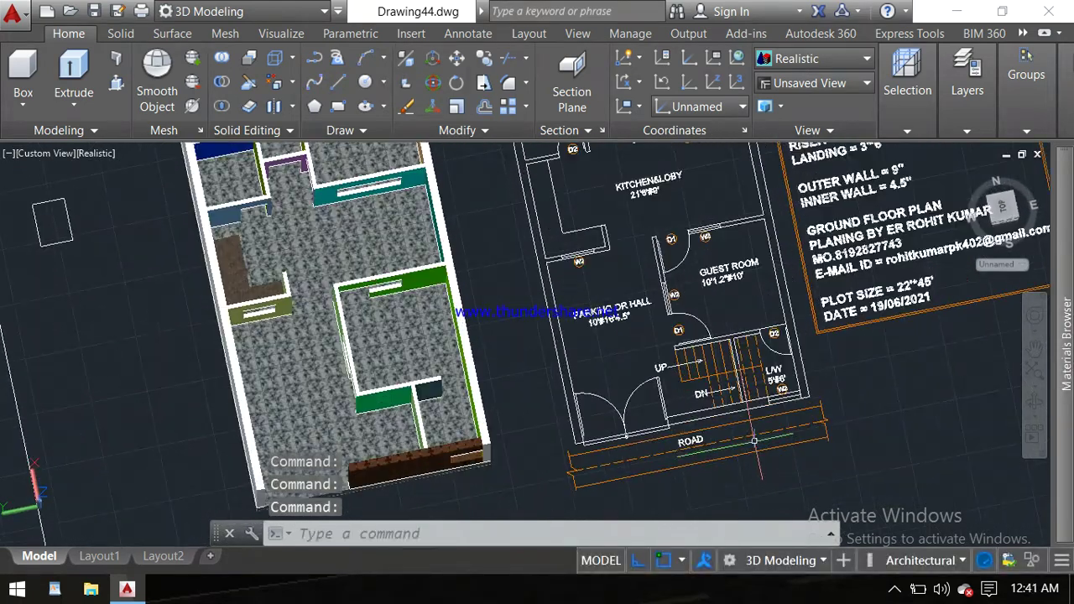
scroll(754, 440, up, 2)
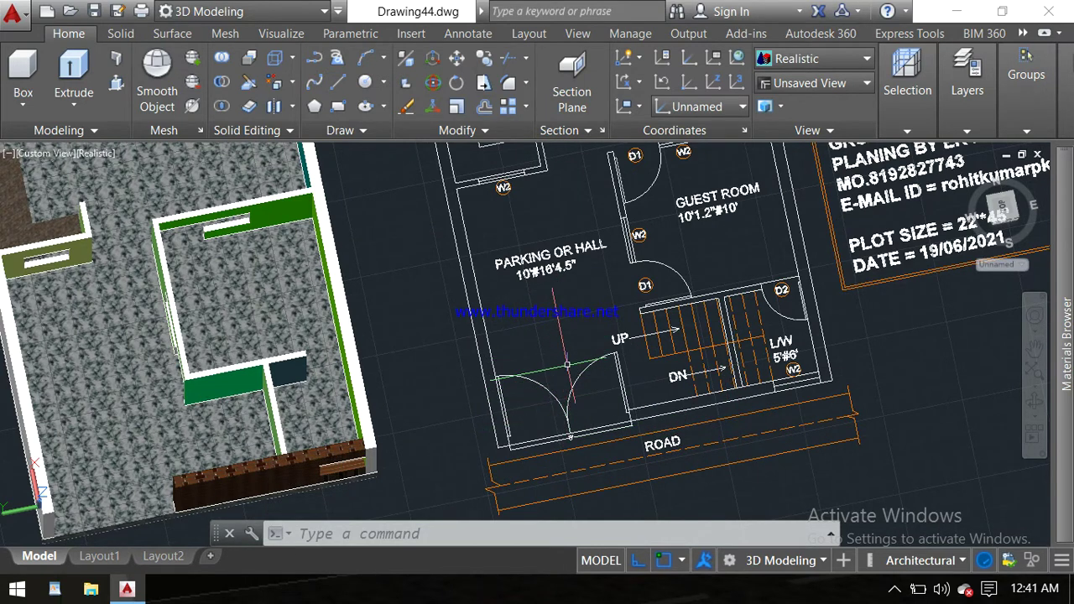
shift+middle_drag(560, 323, 560, 307)
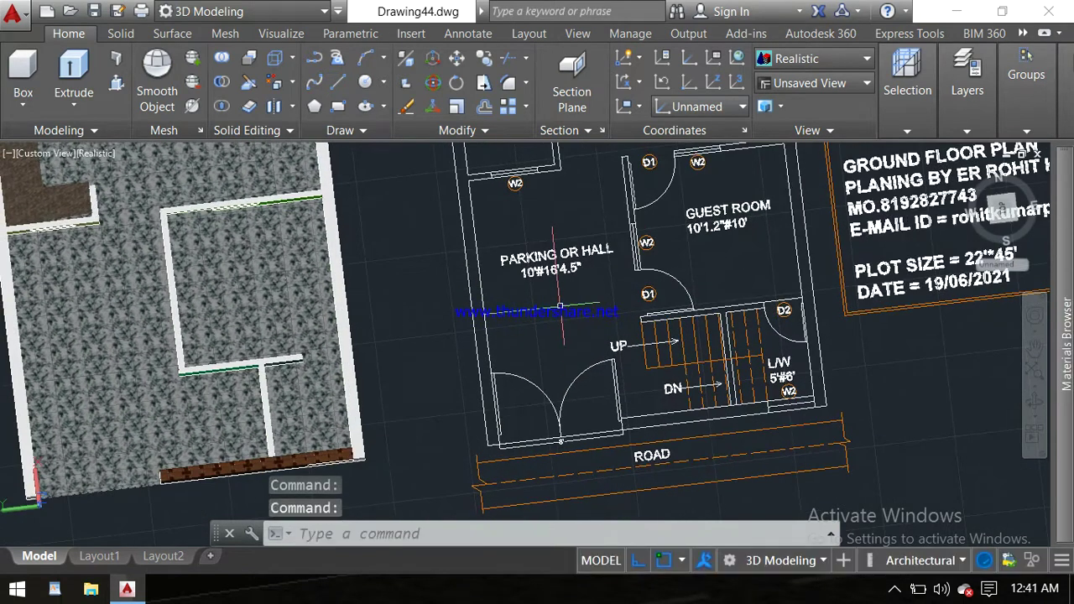
scroll(554, 268, up, 2)
scroll(553, 269, up, 1)
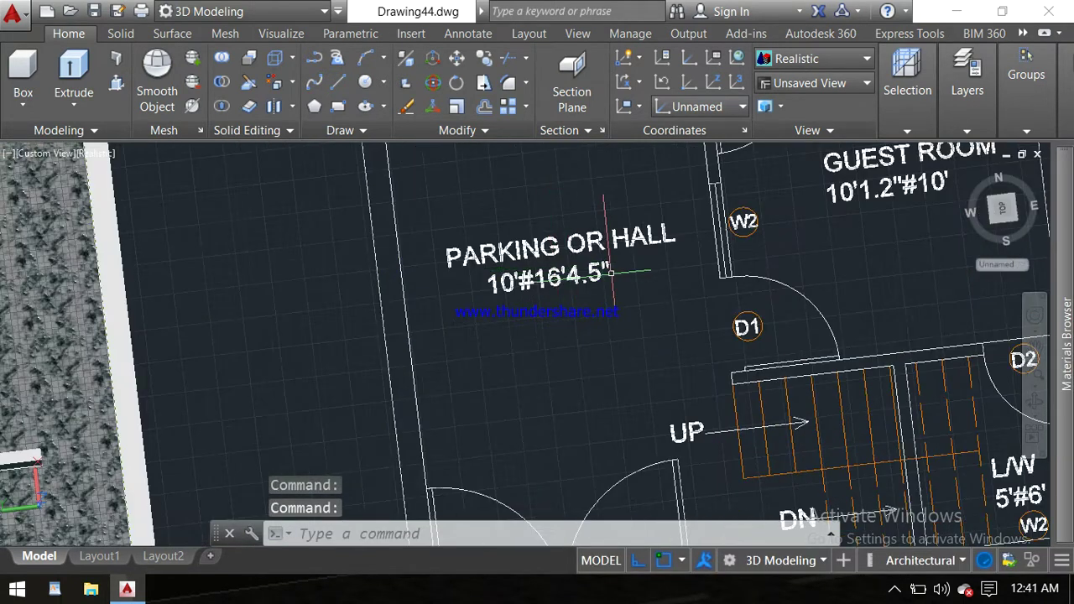
scroll(611, 273, down, 2)
scroll(604, 272, down, 1)
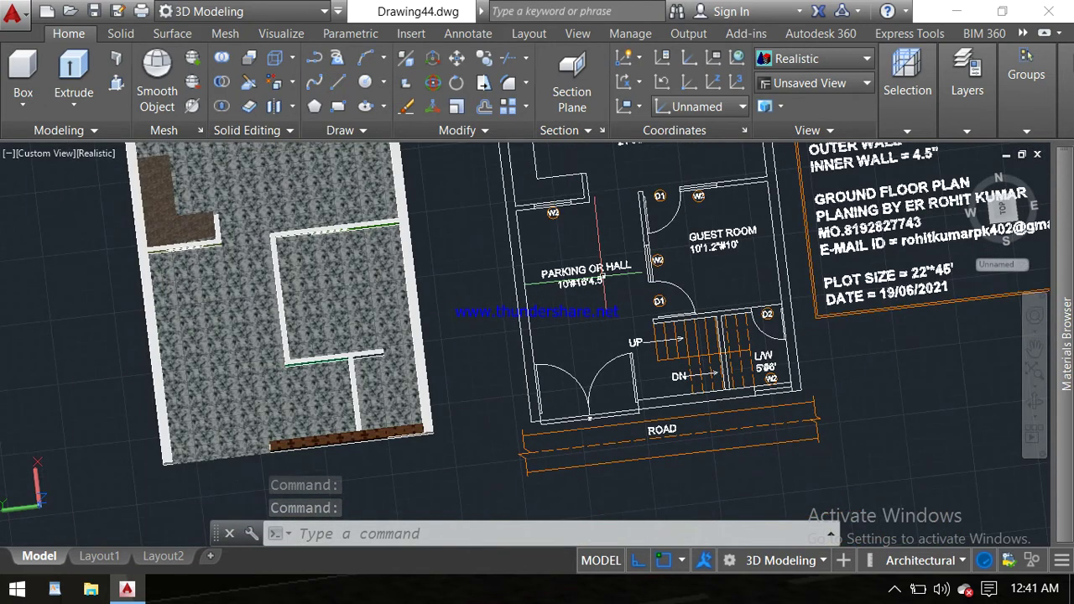
scroll(594, 271, up, 1)
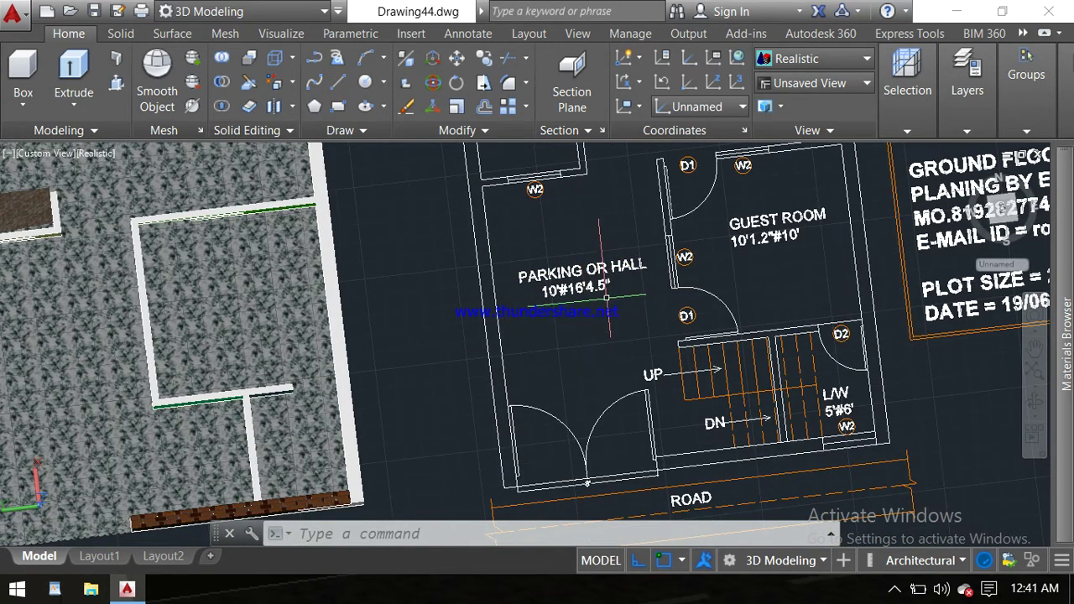
scroll(599, 309, down, 1)
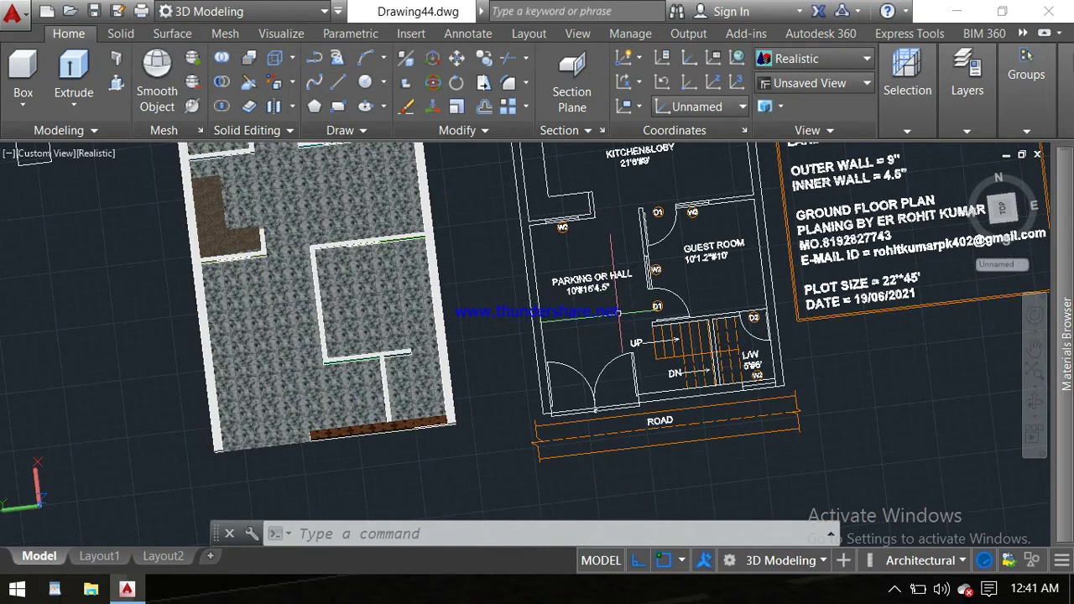
scroll(713, 226, up, 3)
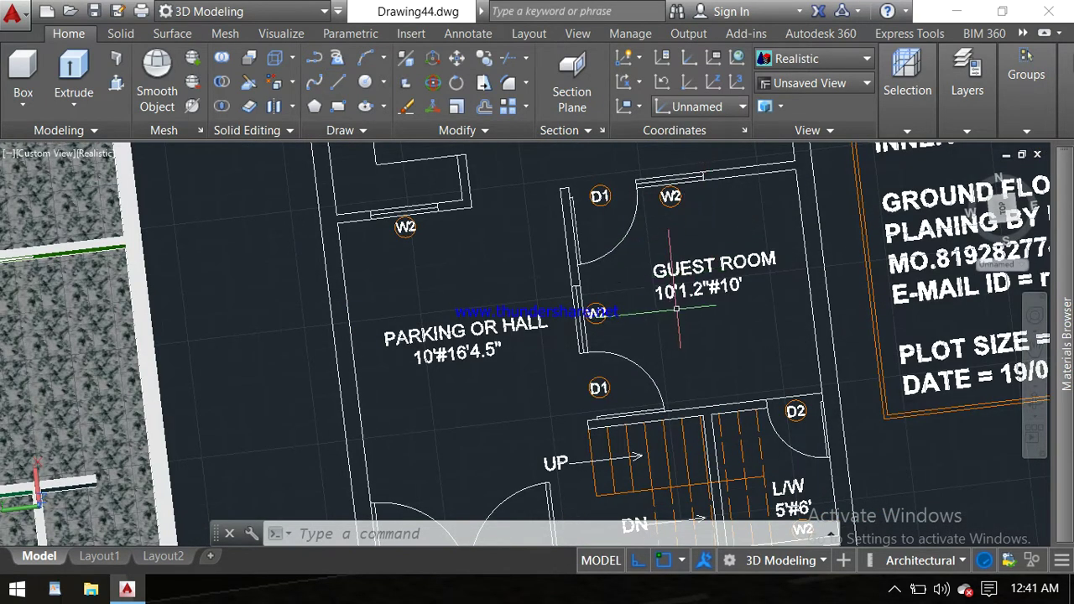
middle_drag(663, 217, 693, 416)
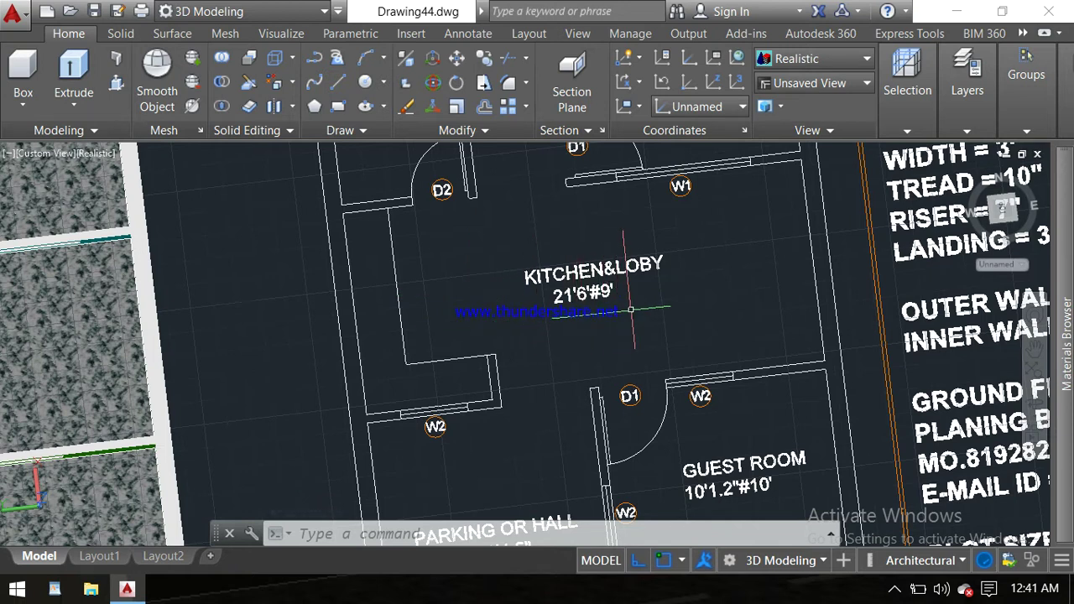
Step: Pan the plan with P to bring the BEDROOM and STORE labels into view
text(p)
key(Return)
mouse_move(583, 208)
mouse_down()
mouse_move(593, 265)
mouse_move(588, 241)
mouse_up()
key(Escape)
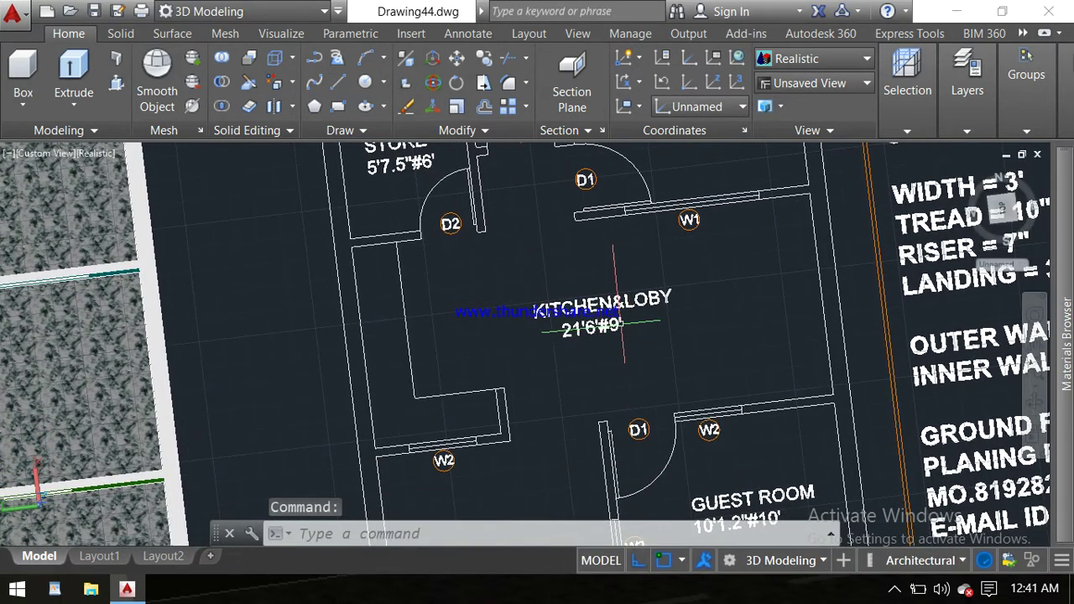
click(580, 328)
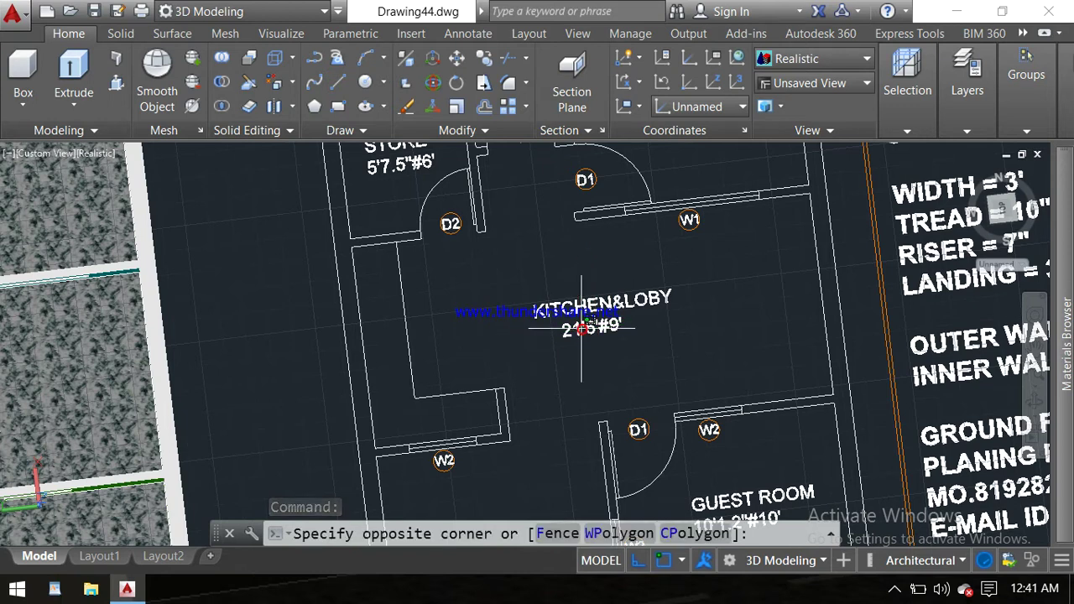
click(583, 328)
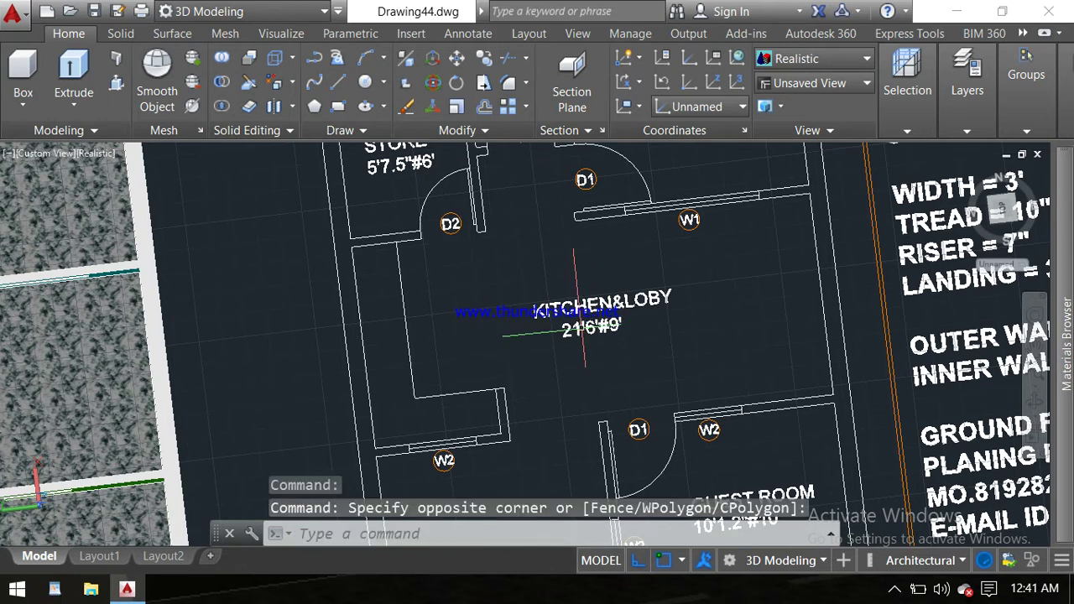
middle_drag(564, 237, 564, 319)
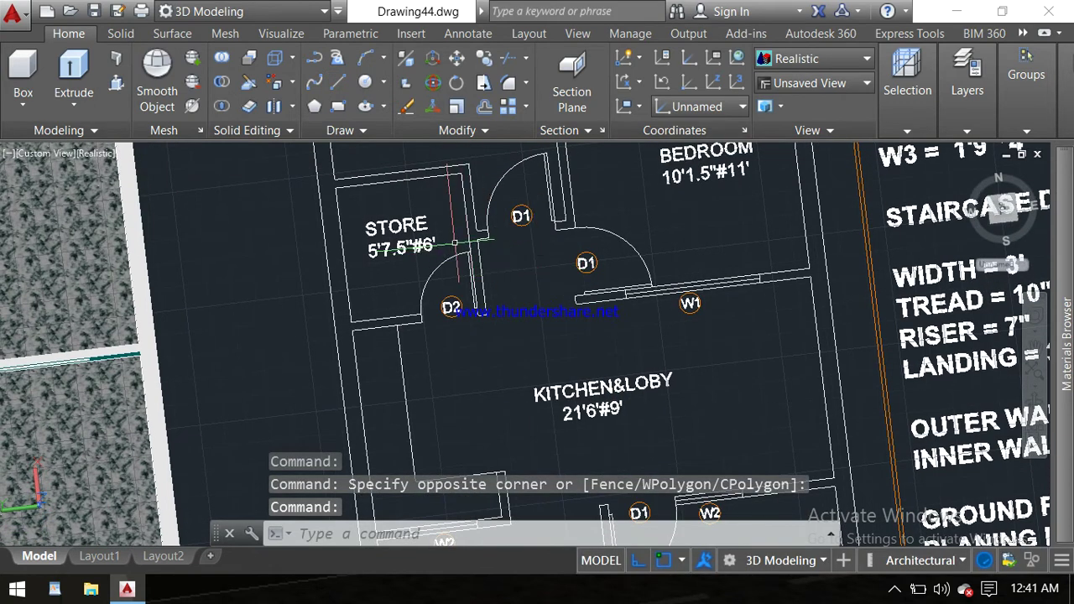
Step: Zoom in on the KITCHEN&LOBY label, select it, then clear the selection
scroll(590, 401, up, 3)
middle_drag(590, 420, 589, 312)
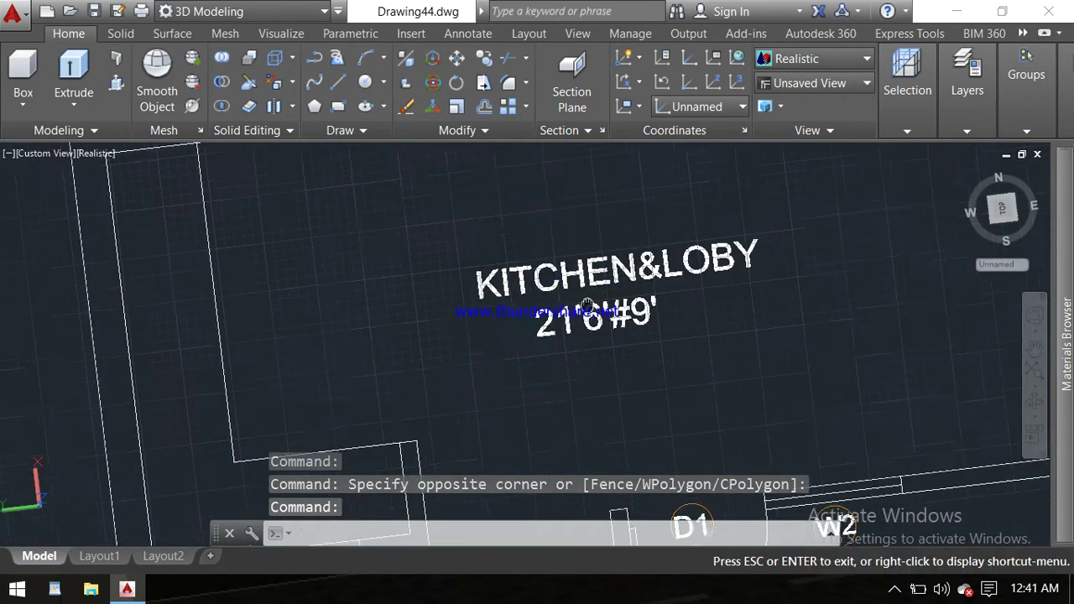
click(582, 313)
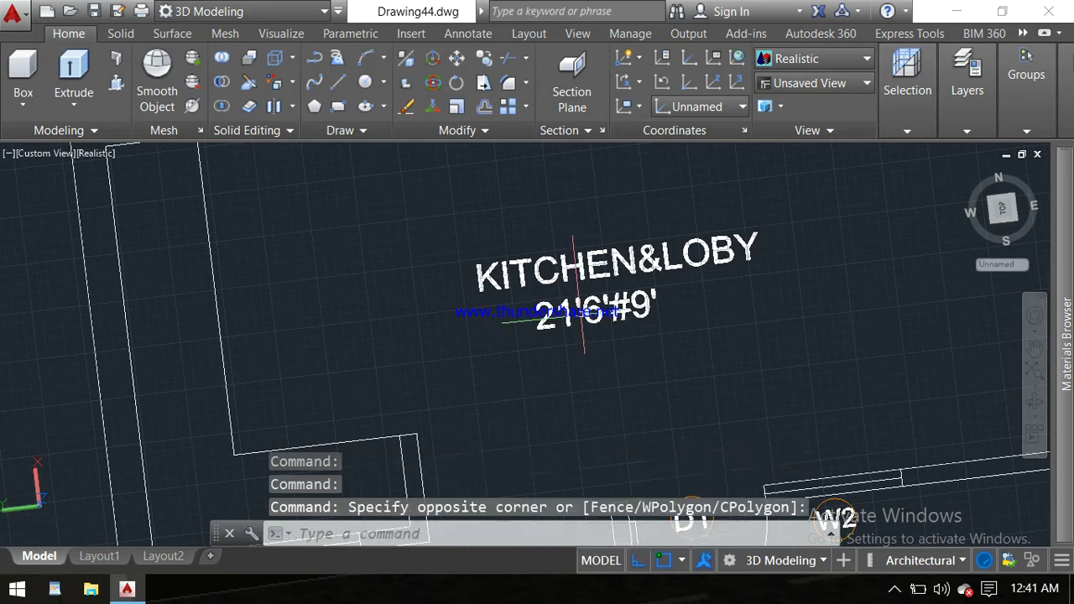
scroll(583, 290, down, 4)
middle_drag(577, 251, 582, 307)
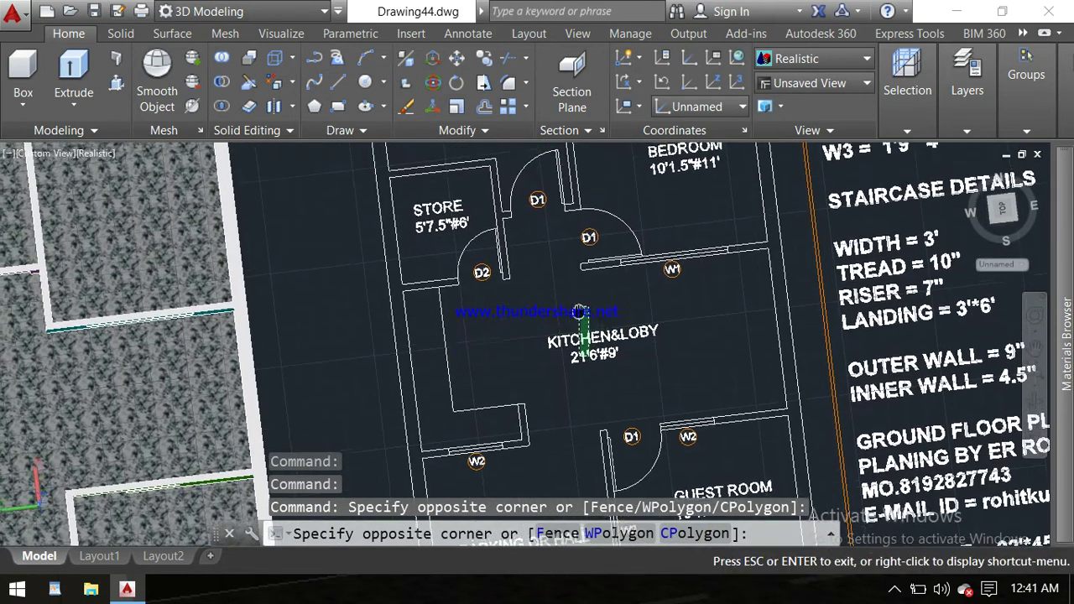
click(584, 301)
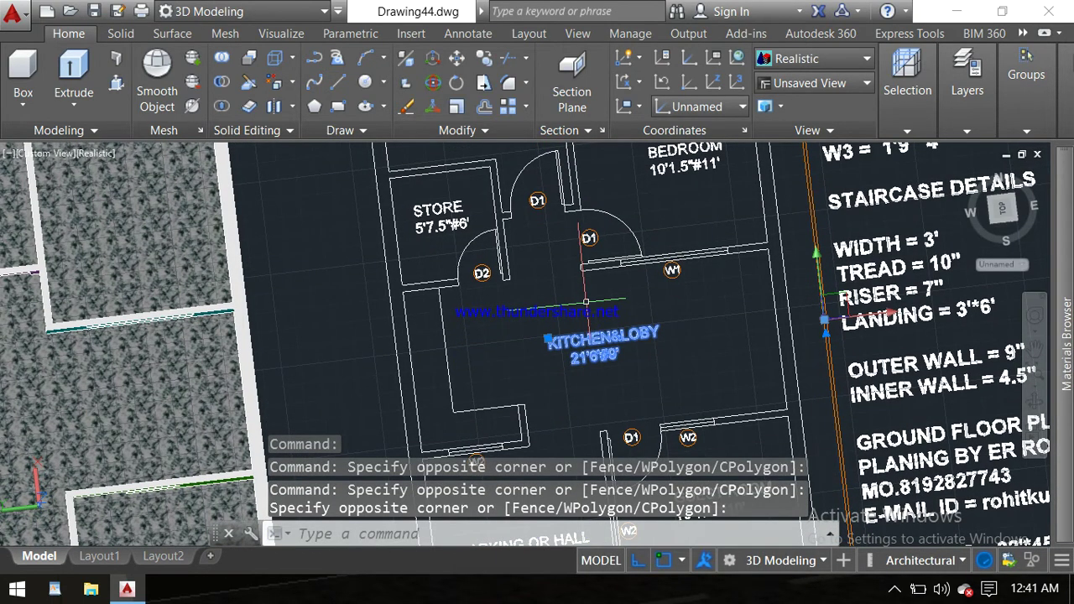
key(Escape)
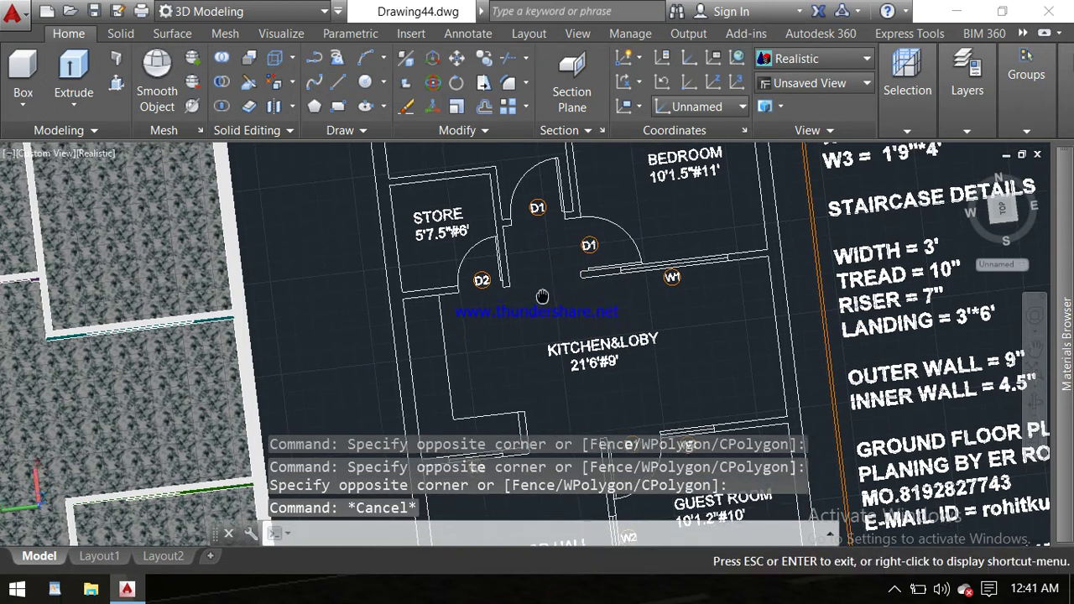
Step: Pan above the kitchen and zoom out to show the bedrooms and door/window schedule
middle_drag(566, 285, 567, 350)
scroll(427, 290, up, 3)
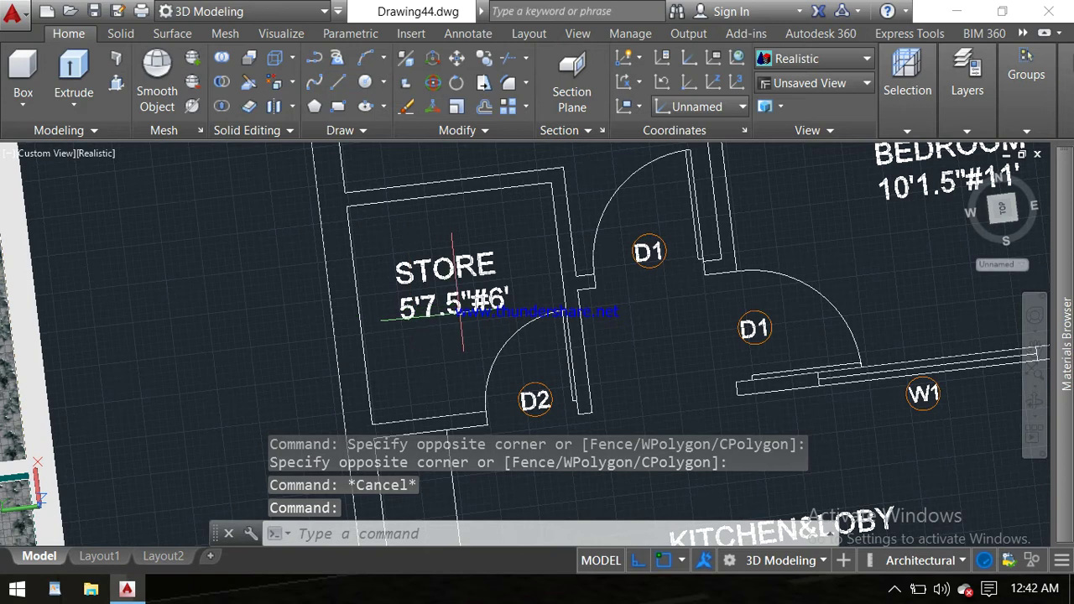
scroll(521, 301, down, 3)
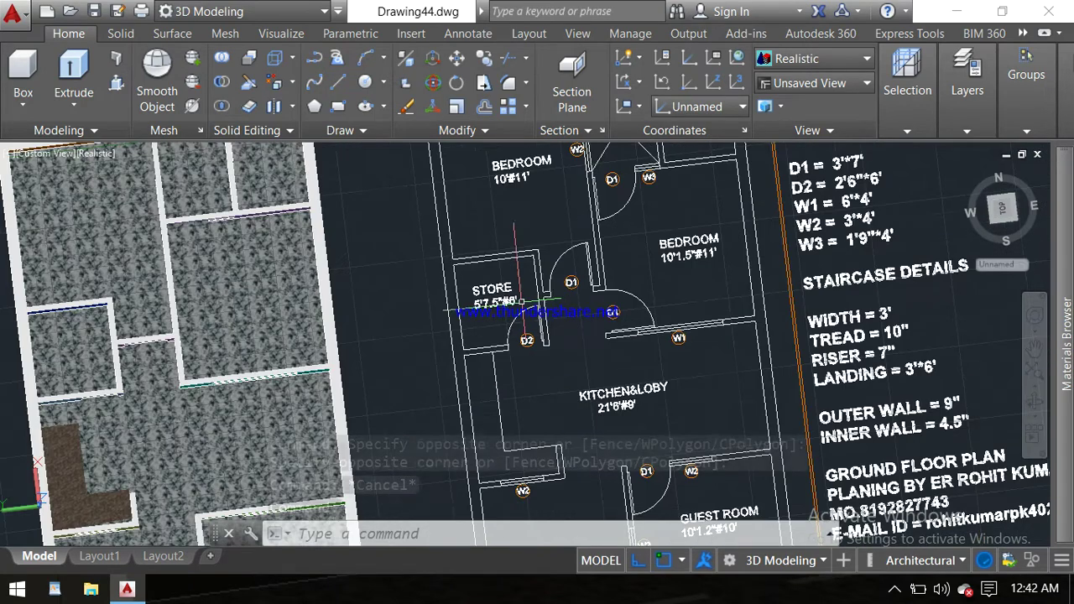
middle_drag(638, 295, 585, 335)
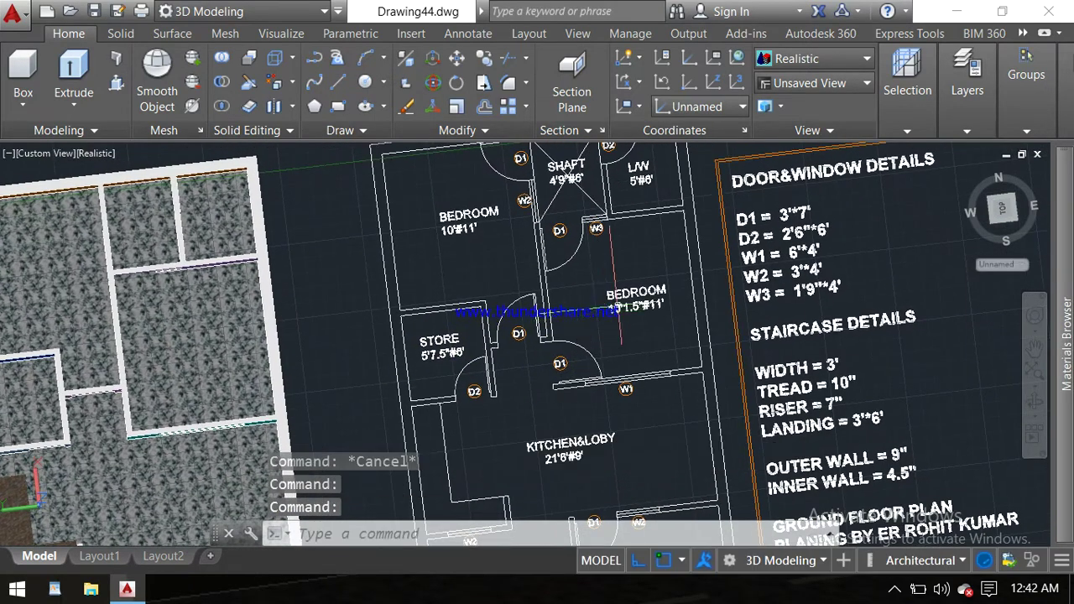
scroll(625, 314, up, 3)
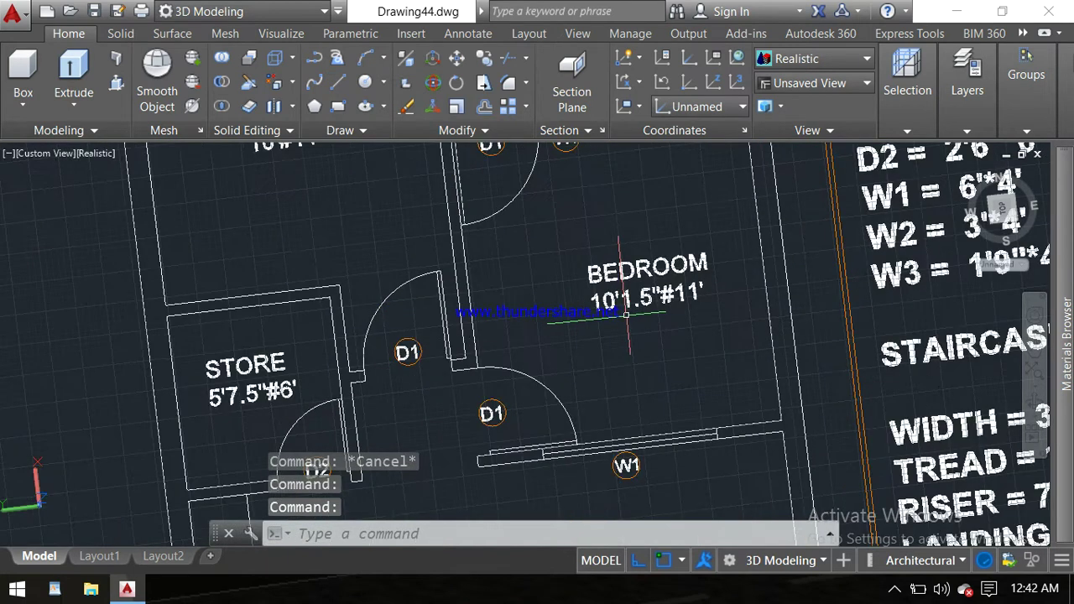
scroll(626, 315, down, 3)
Step: Zoom and pan the plan to centre the SHAFT area
scroll(643, 268, down, 1)
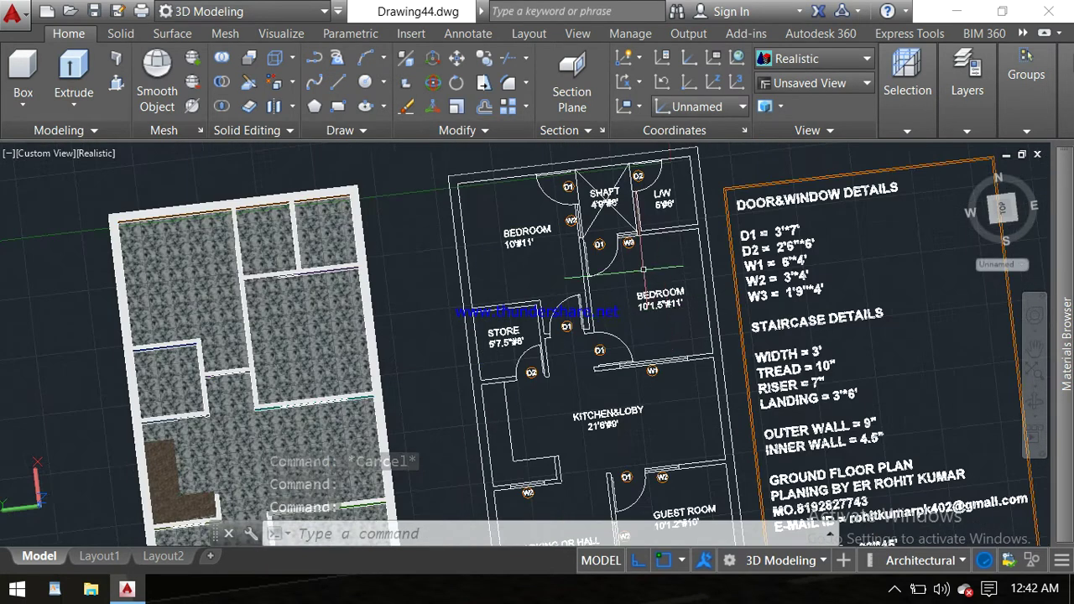
scroll(537, 239, up, 2)
scroll(514, 222, up, 3)
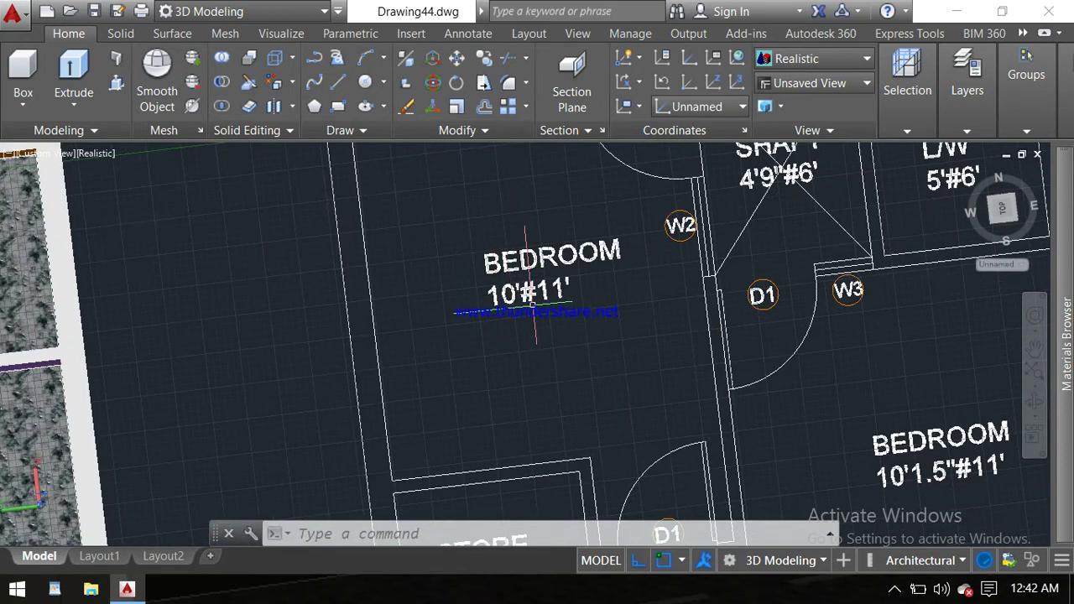
scroll(610, 305, down, 3)
mouse_move(610, 252)
middle_down()
mouse_move(548, 285)
mouse_move(492, 294)
middle_up()
scroll(592, 262, up, 5)
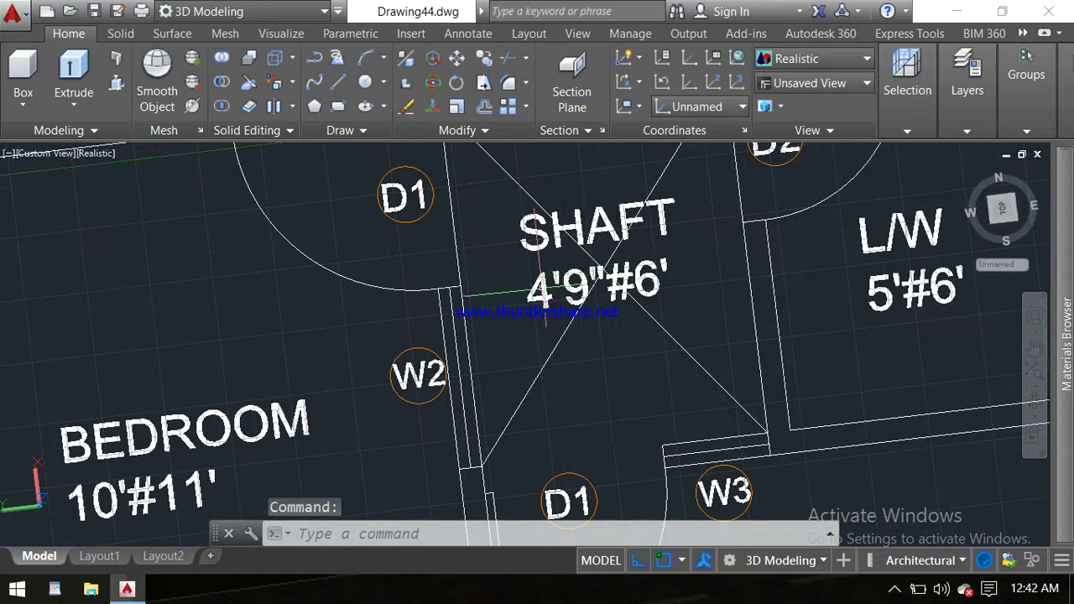
scroll(659, 272, down, 5)
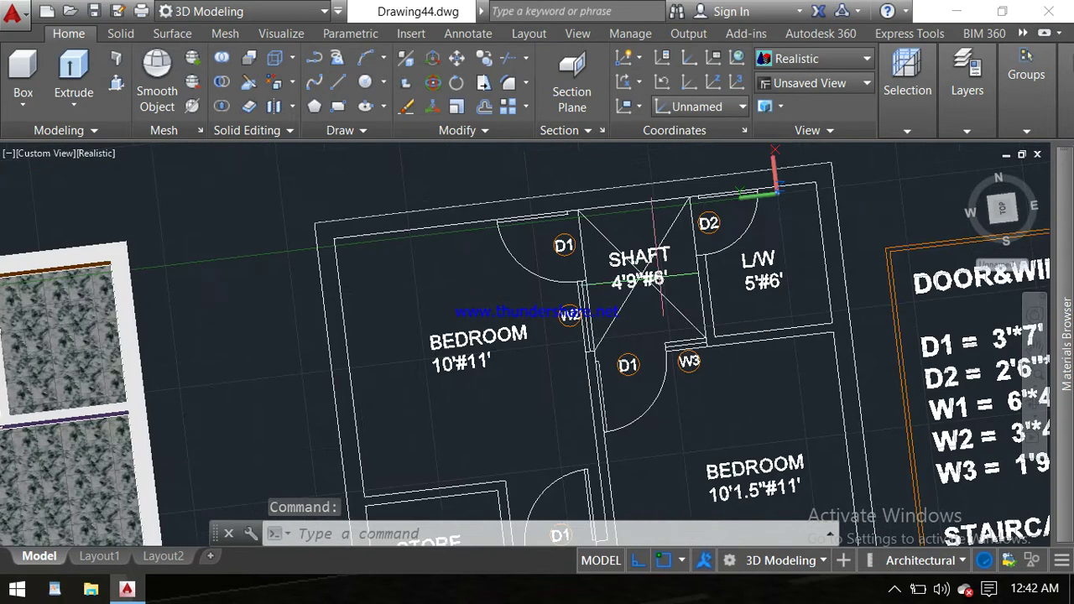
Step: Pan across the L/W room, store and kitchen to the door and window details
middle_drag(767, 193, 699, 194)
middle_drag(670, 267, 609, 265)
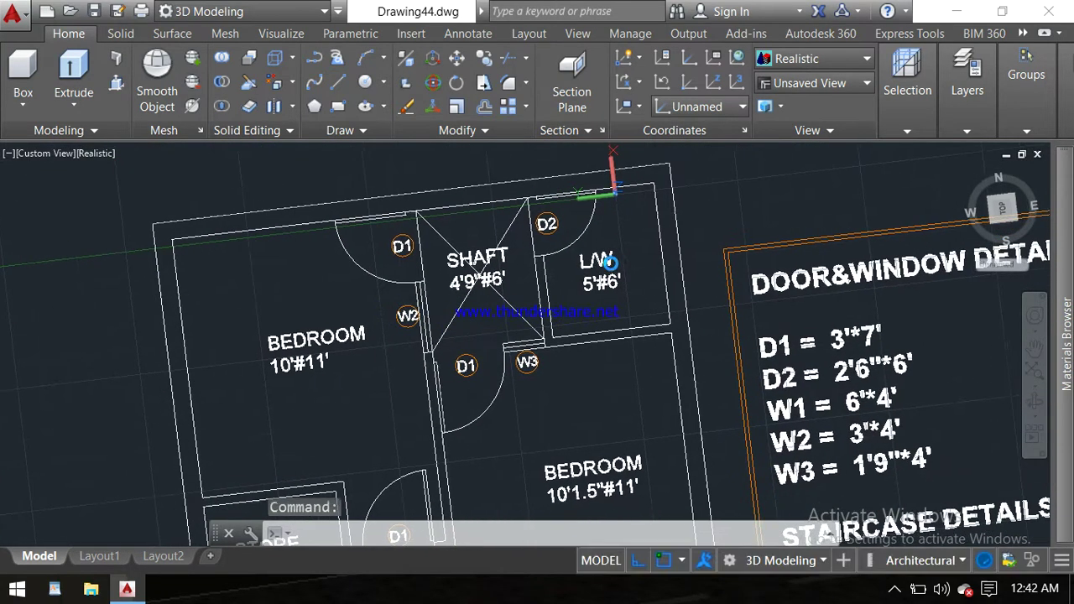
scroll(610, 271, up, 3)
scroll(613, 290, down, 2)
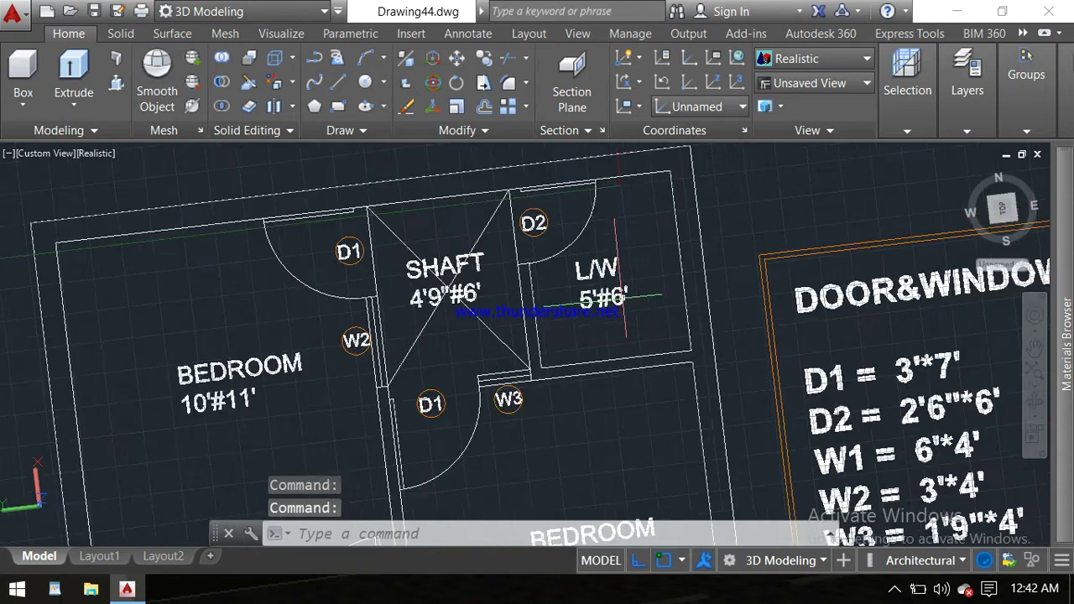
scroll(642, 487, down, 2)
mouse_move(661, 443)
middle_down()
mouse_move(663, 352)
mouse_move(635, 277)
middle_up()
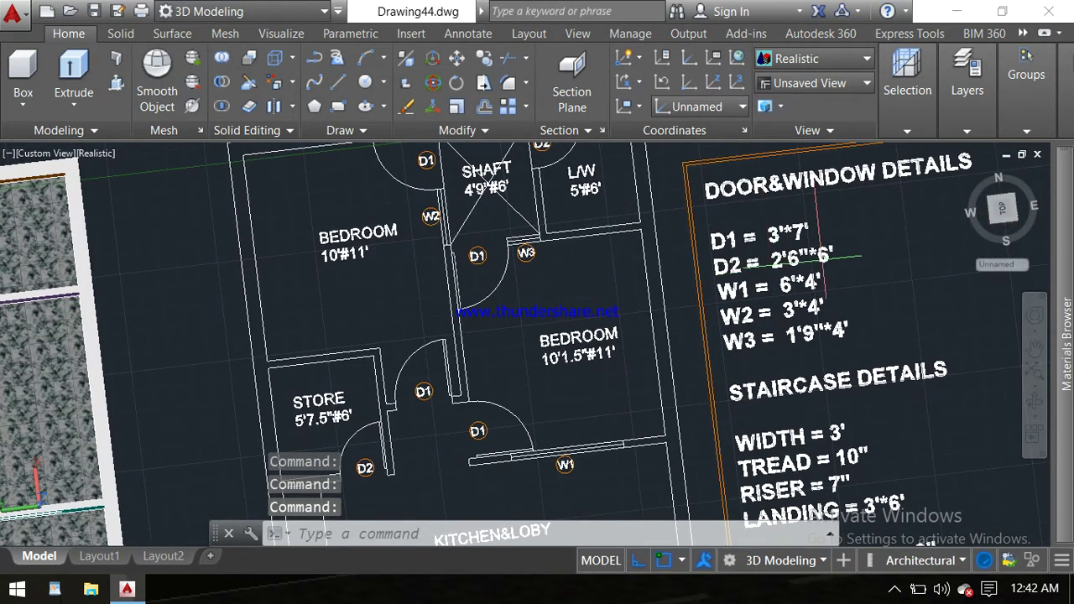
middle_drag(827, 256, 622, 247)
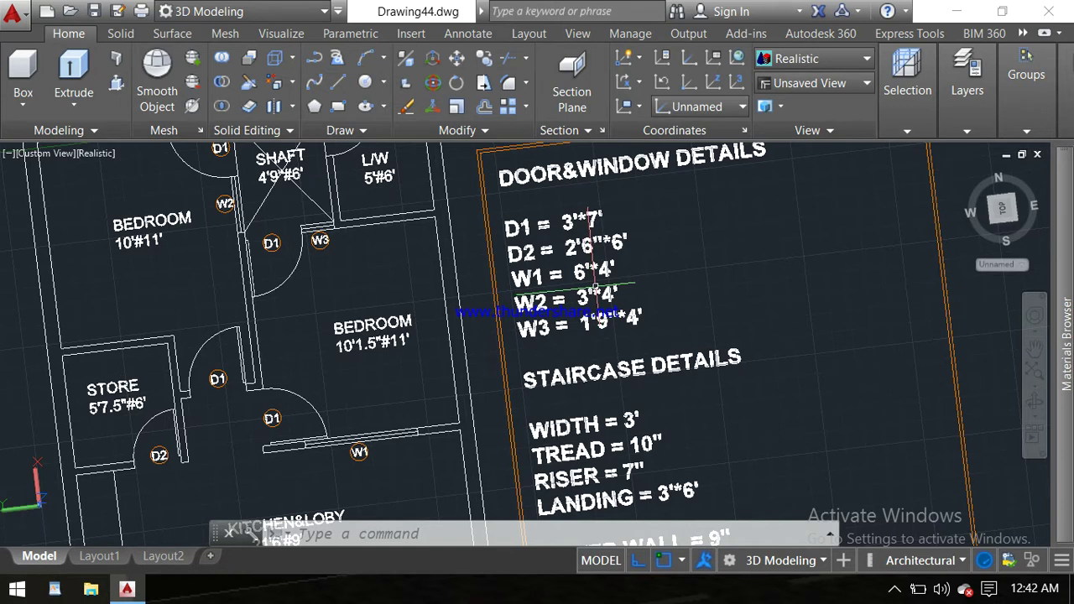
Step: Pan the drawing with P to centre the window sizes
text(p)
key(Return)
drag(506, 317, 553, 281)
key(Escape)
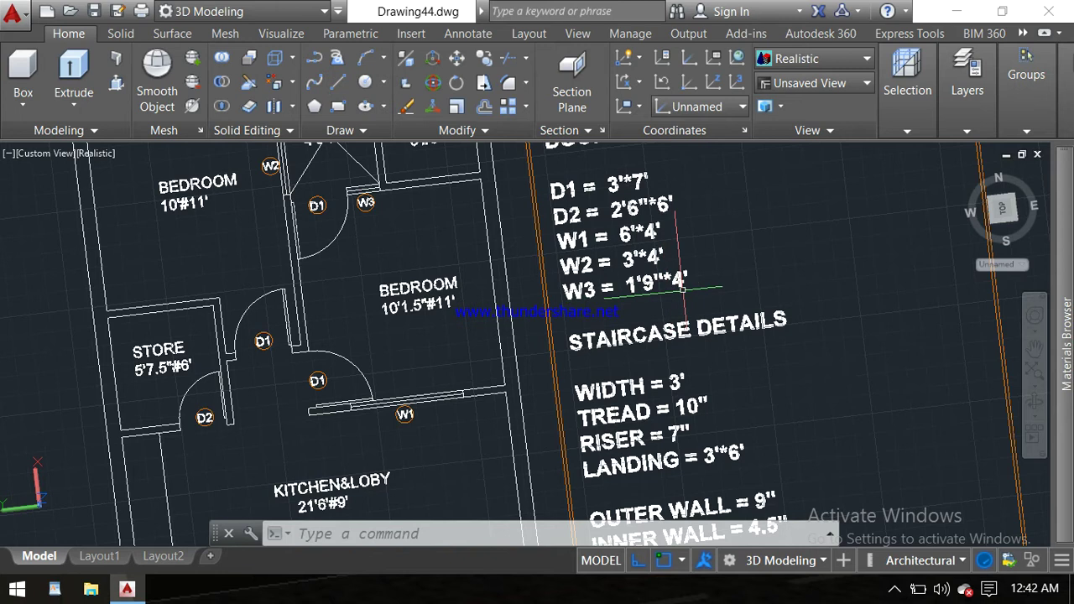
Step: Pan down through the staircase and wall notes to the guest room, parking hall and 22'*45' plot notes
middle_drag(622, 387, 601, 289)
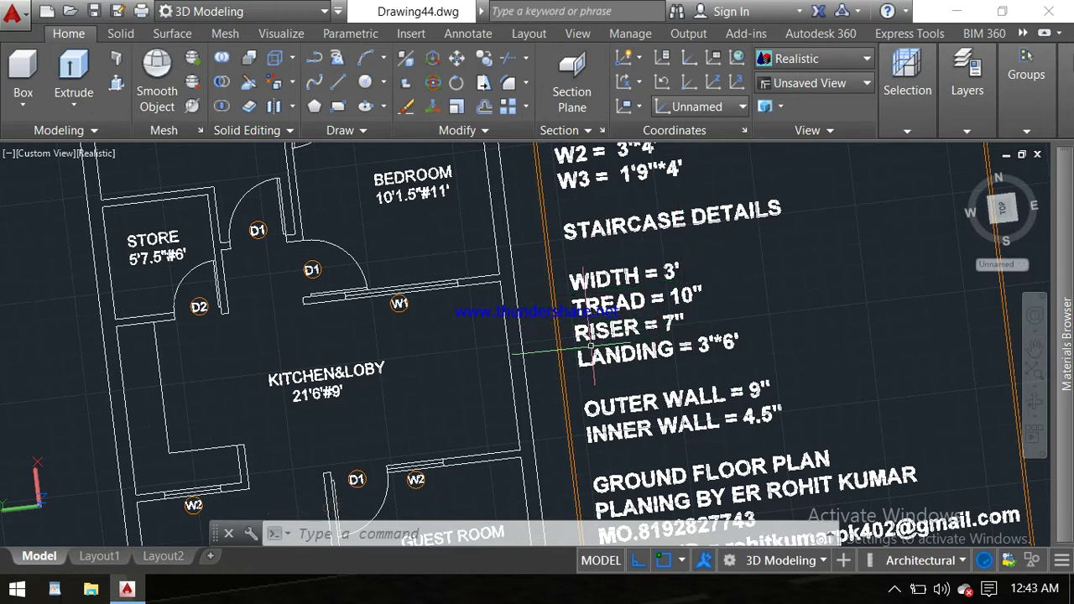
middle_drag(591, 344, 587, 265)
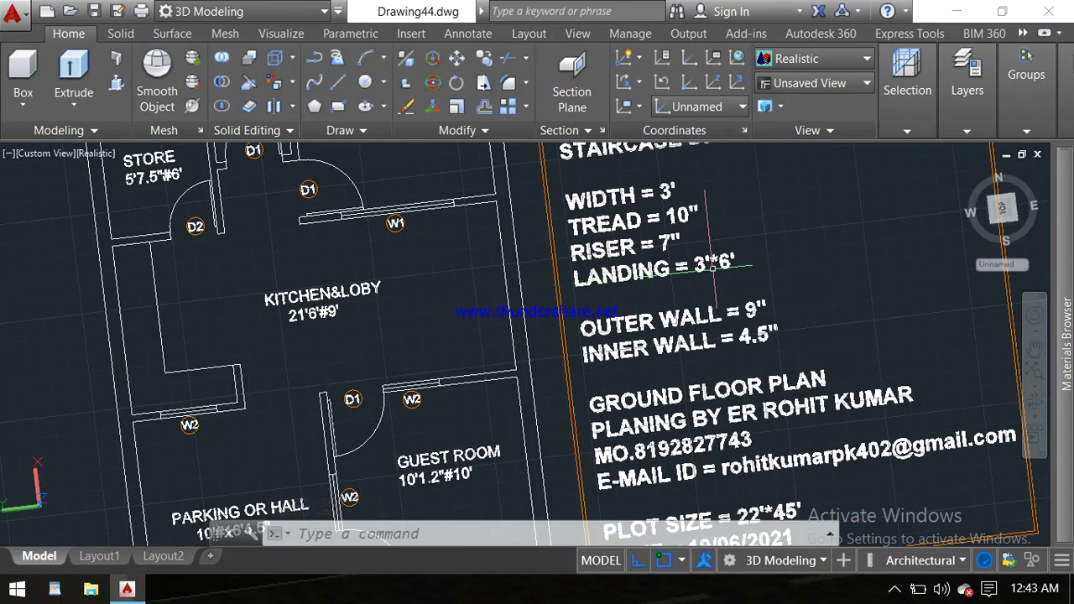
mouse_move(616, 378)
middle_down()
mouse_move(606, 321)
mouse_move(654, 309)
middle_up()
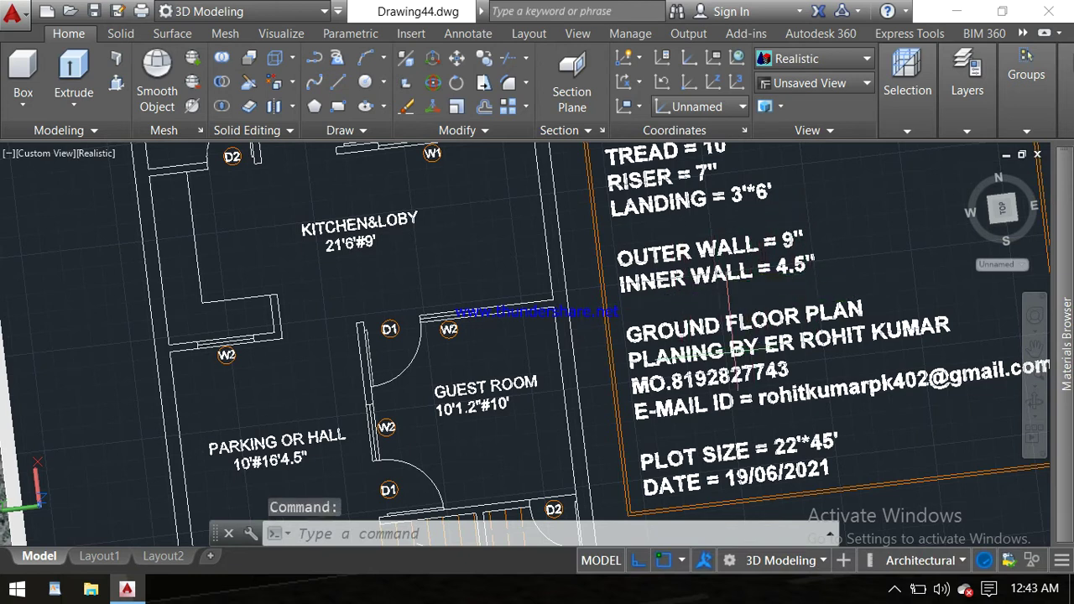
middle_drag(656, 377, 595, 306)
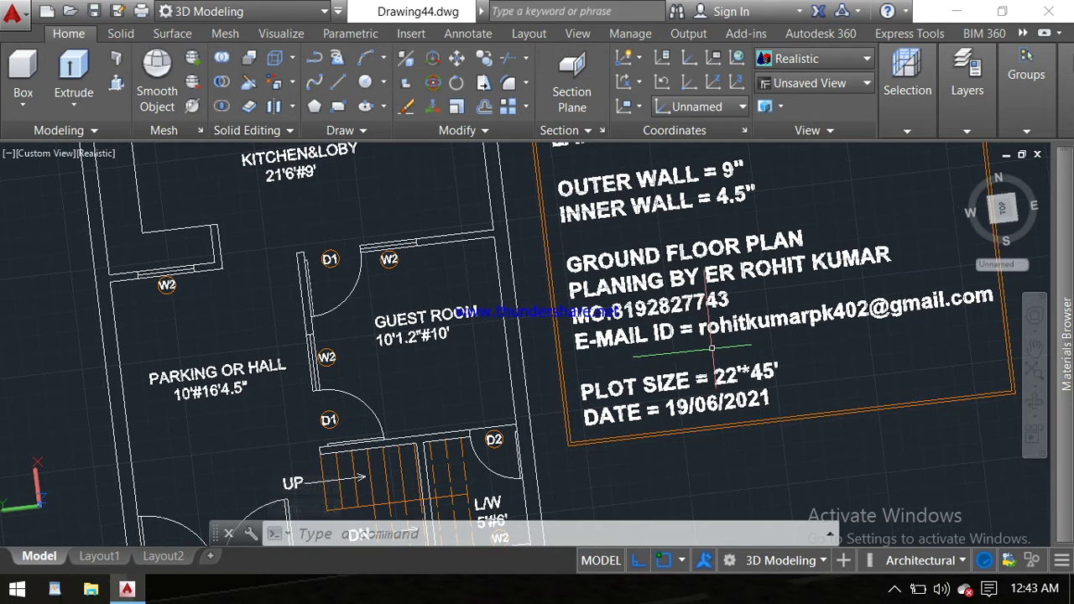
Step: Zoom in and pan over the guest room, stairs and title notes
scroll(778, 292, up, 2)
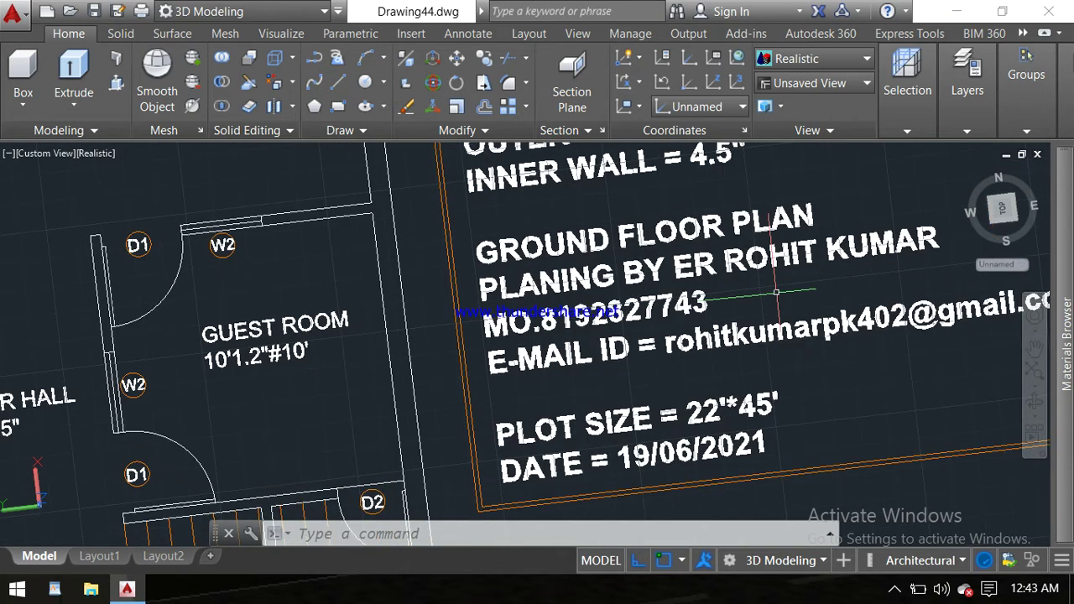
scroll(777, 292, down, 7)
scroll(799, 294, up, 3)
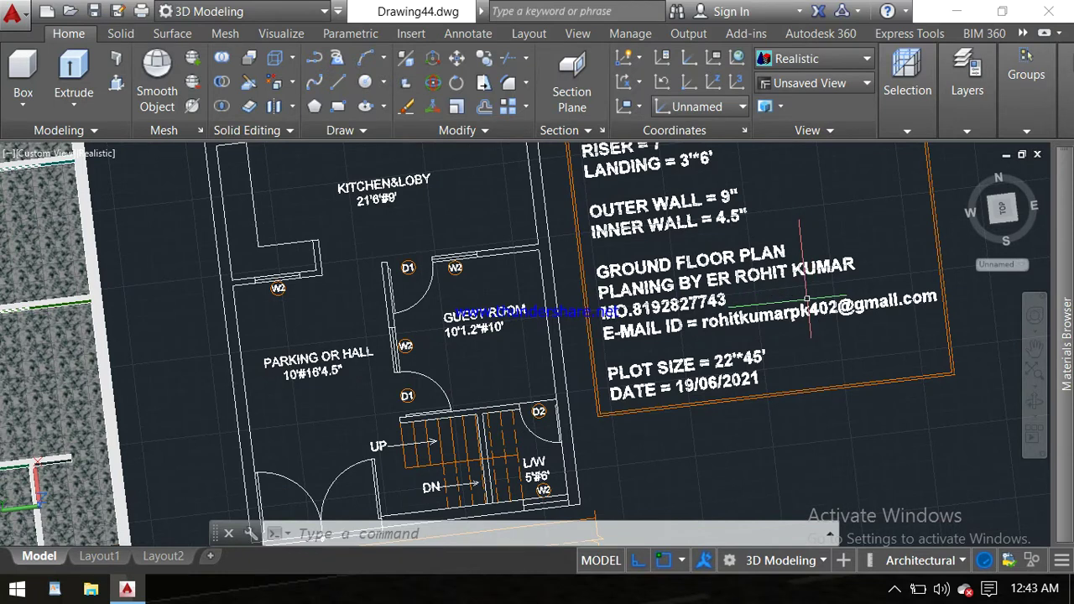
scroll(571, 294, up, 2)
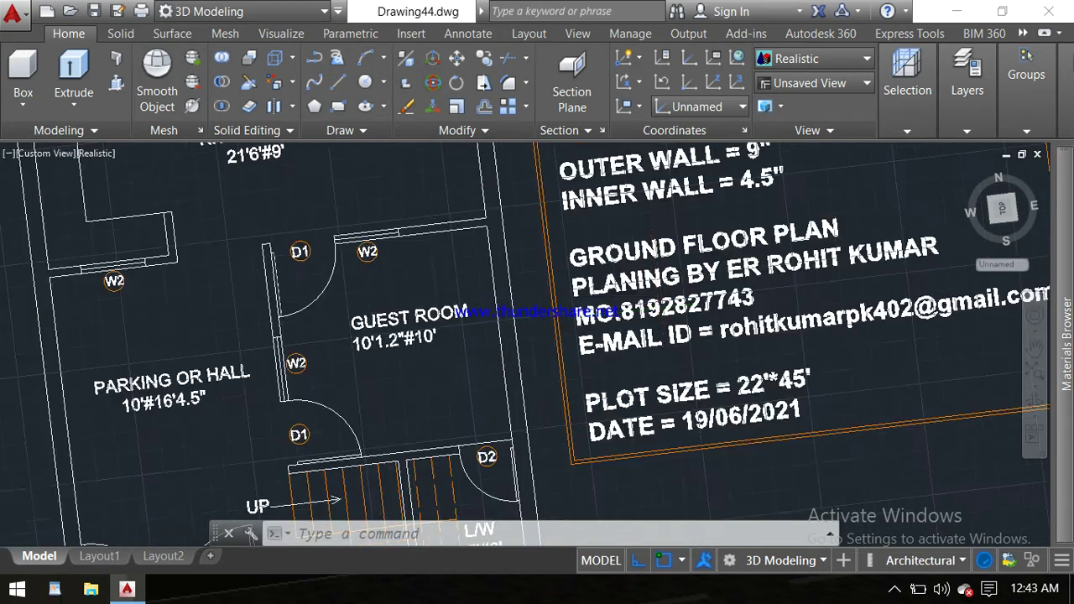
middle_drag(793, 292, 746, 277)
drag(746, 277, 648, 237)
key(Escape)
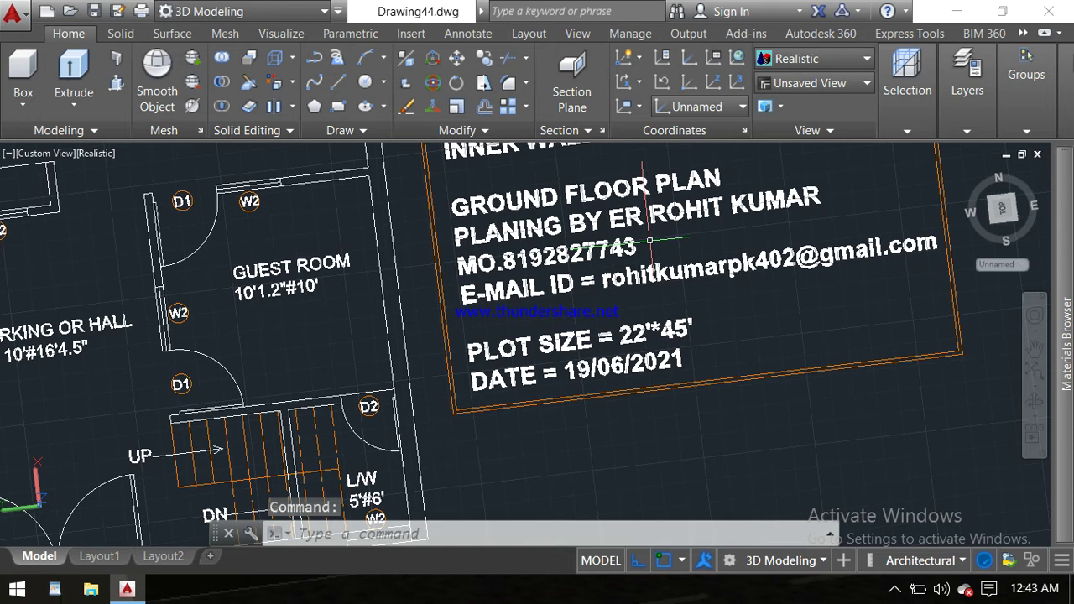
Step: Zoom out to show the stairs, road frontage and title notes of the full plan
scroll(648, 241, down, 3)
middle_drag(651, 242, 655, 239)
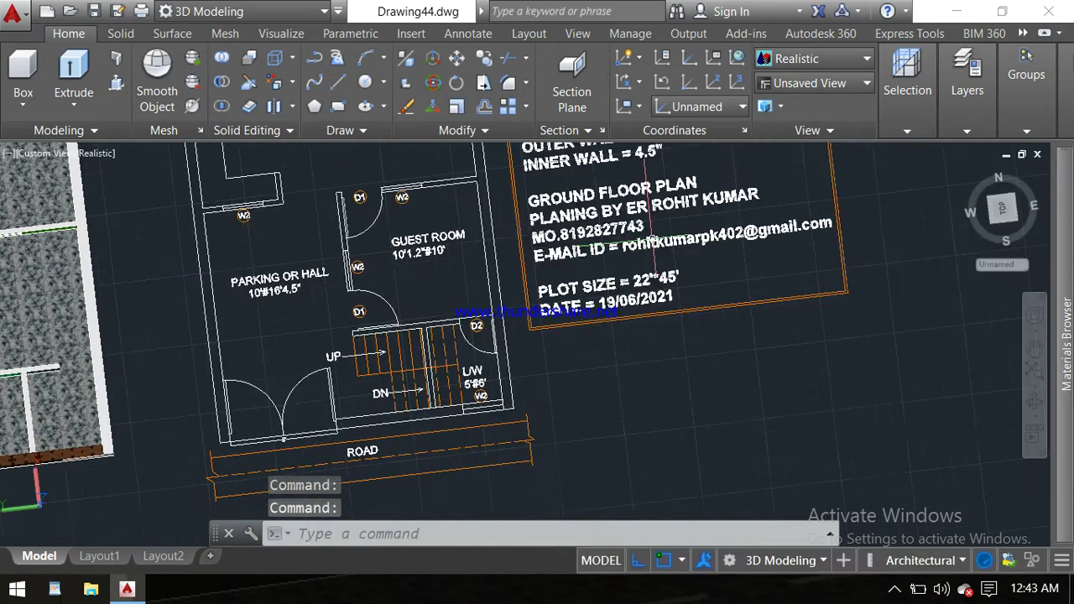
scroll(651, 214, up, 3)
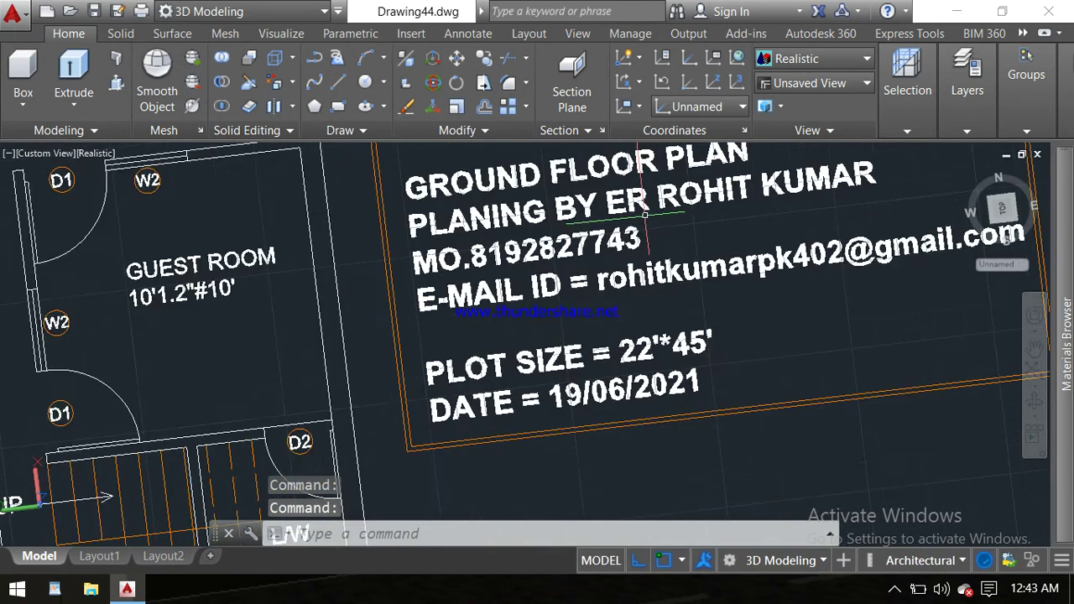
scroll(644, 214, down, 2)
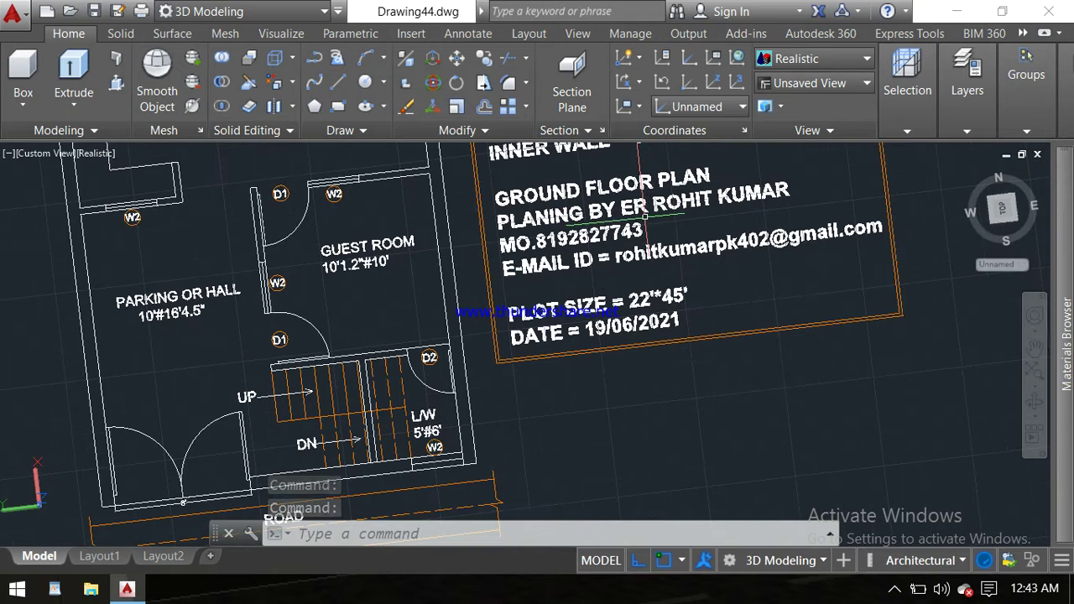
middle_drag(721, 270, 638, 266)
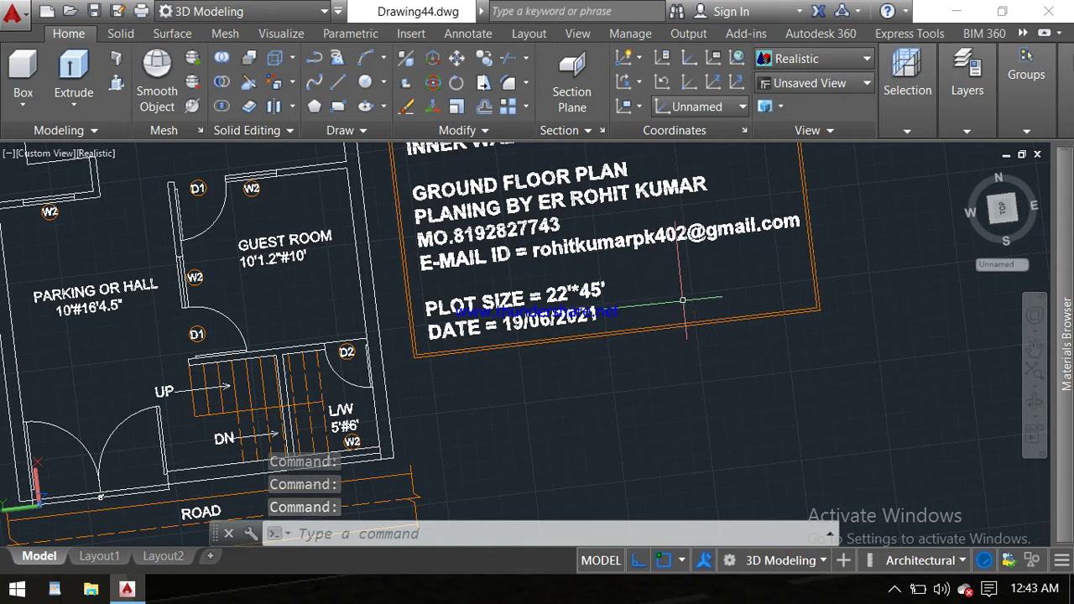
scroll(659, 278, down, 2)
Step: Bring the whole plan and 3D model into view, then open the screen recorder's tray menu
scroll(659, 277, down, 2)
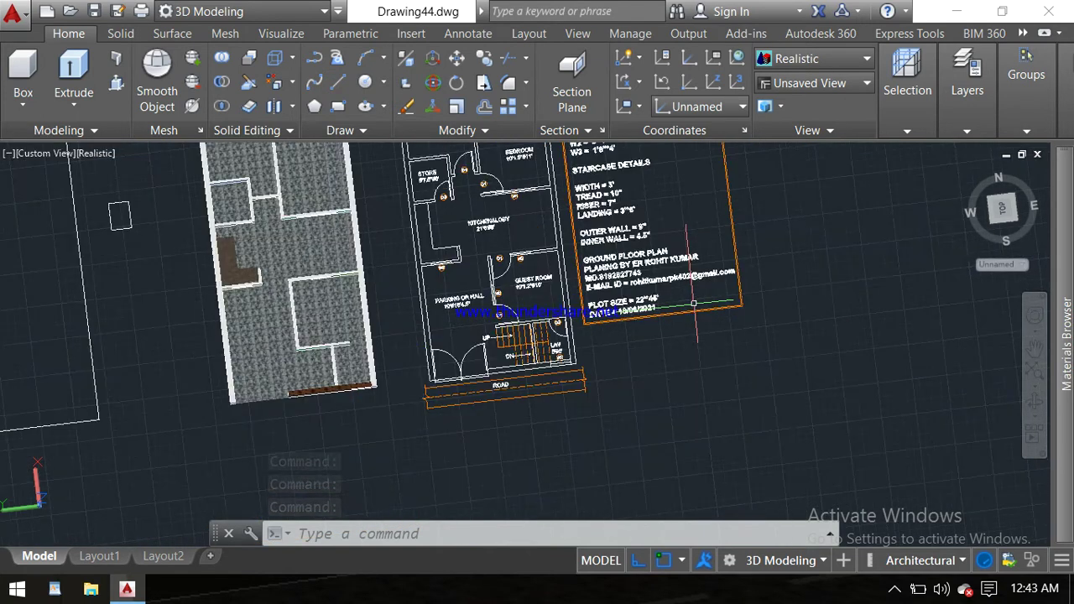
mouse_move(691, 302)
mouse_down()
mouse_move(722, 401)
mouse_move(811, 369)
mouse_up()
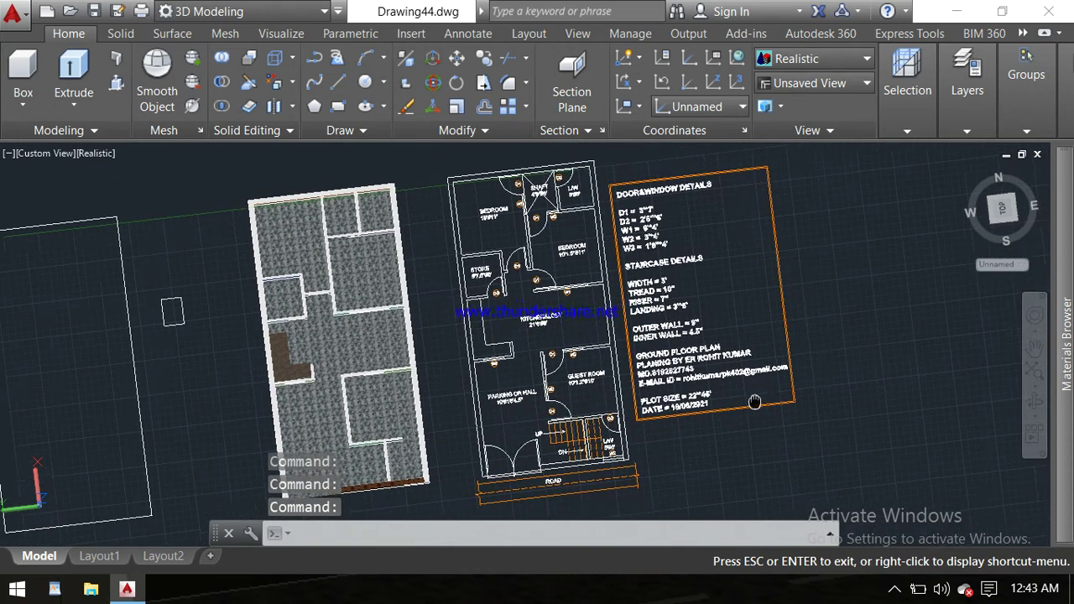
key(Escape)
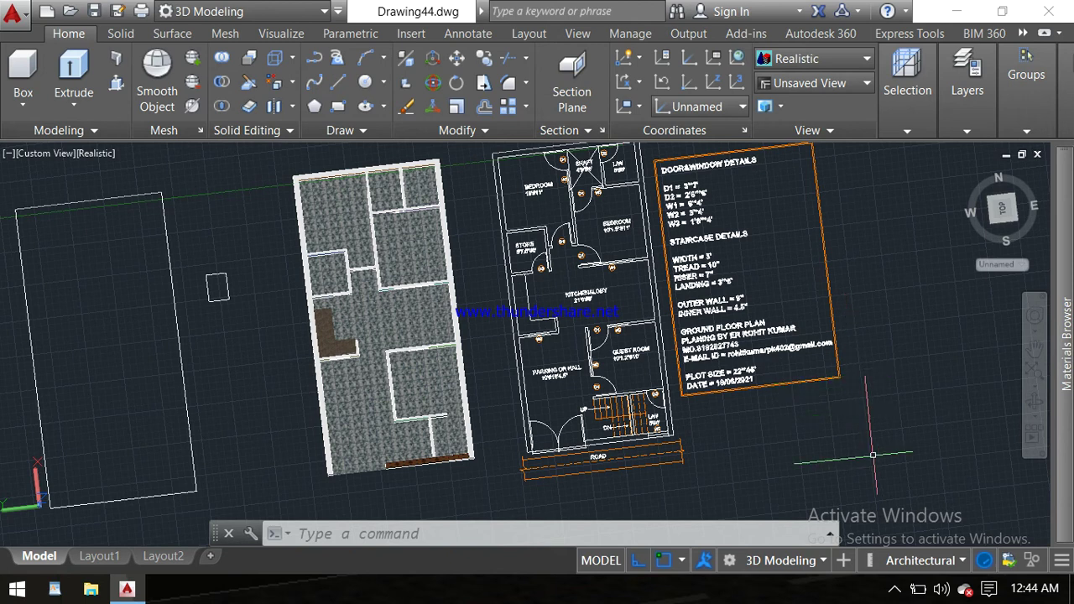
click(895, 588)
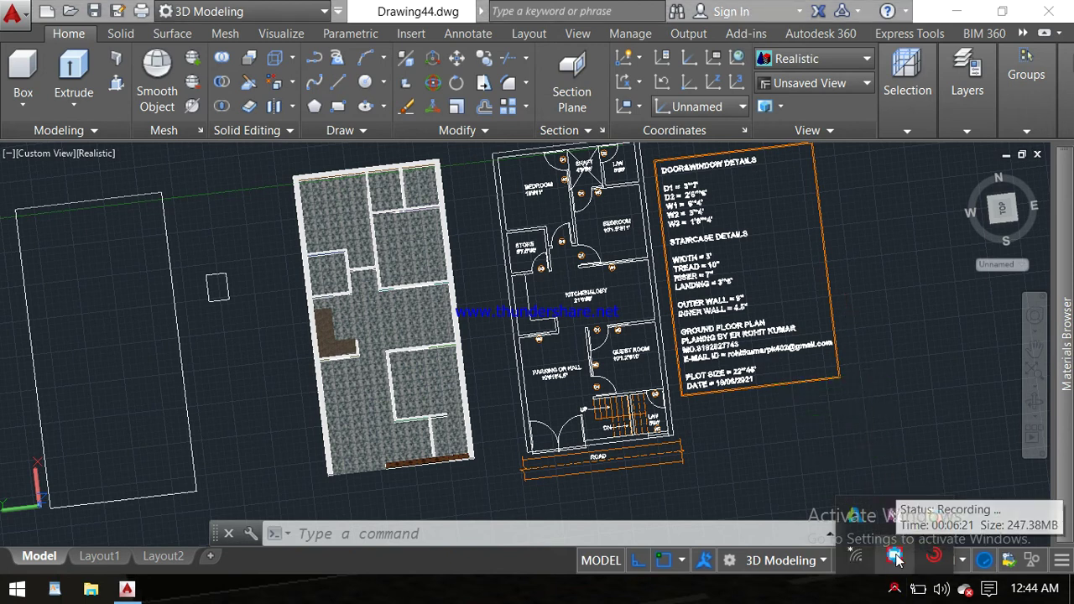
right_click(896, 556)
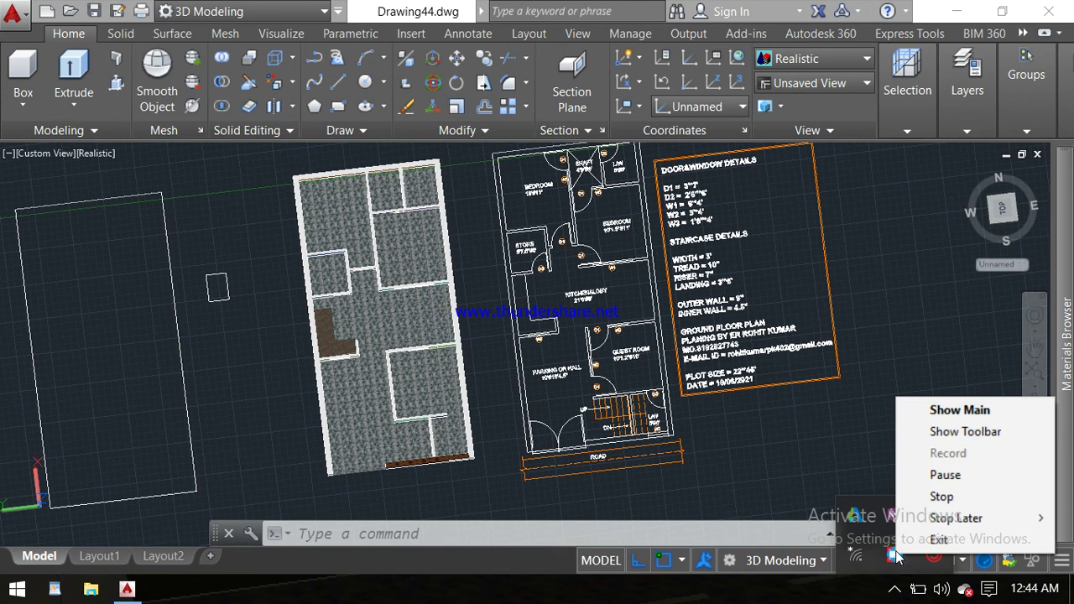